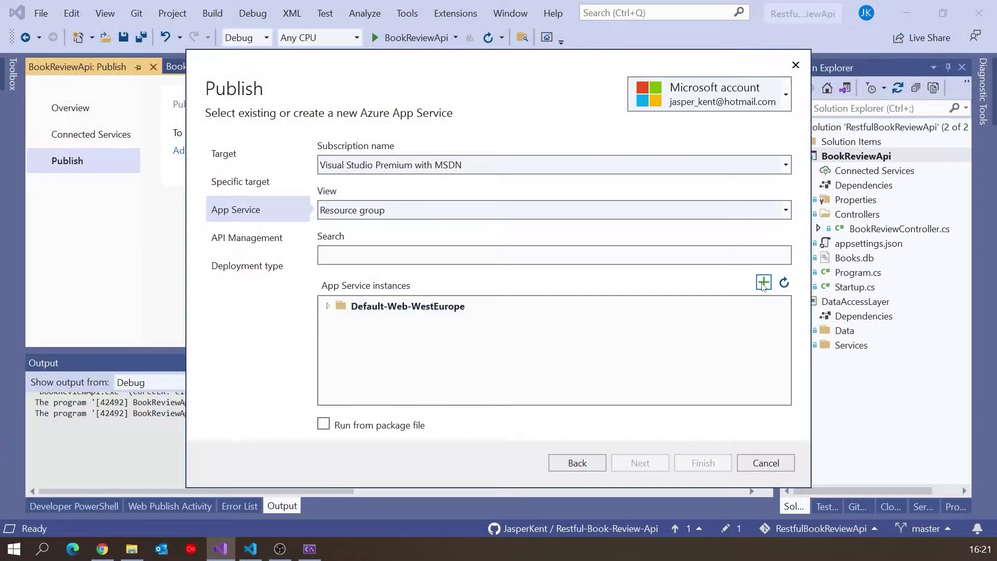
Start a new Azure App Service instance and name it CodingTutorialsBookReviewApi.
click(763, 283)
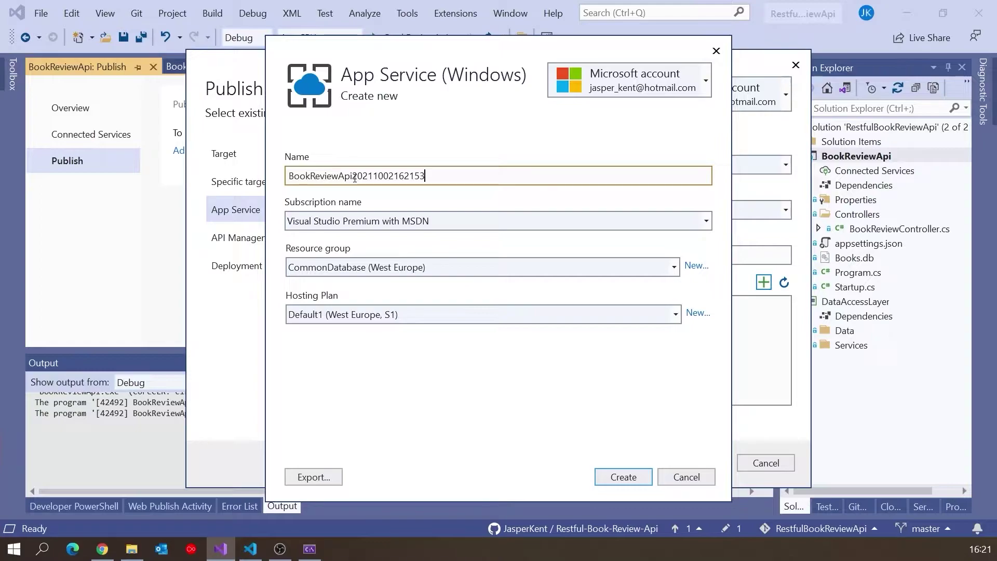
drag(353, 176, 439, 175)
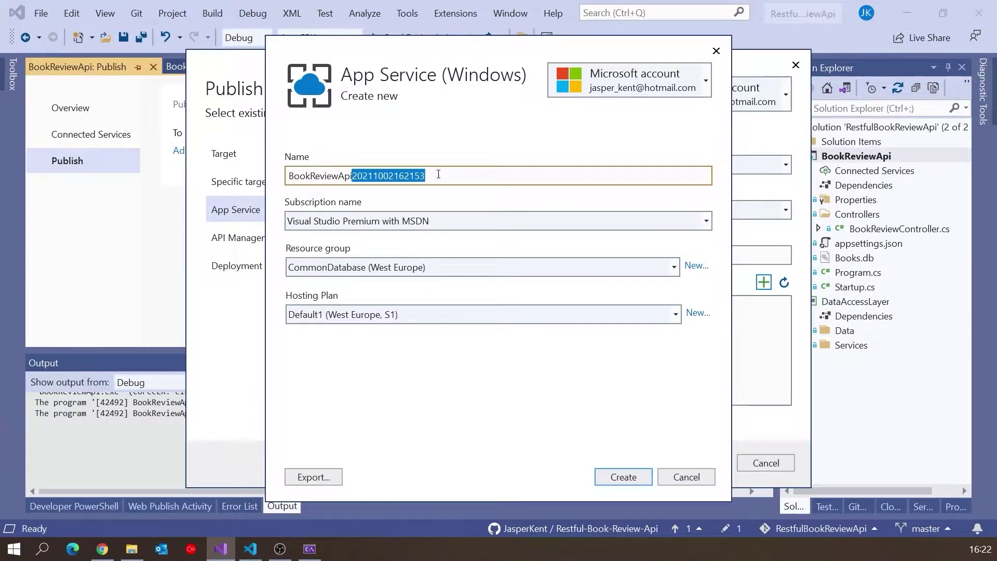
click(323, 177)
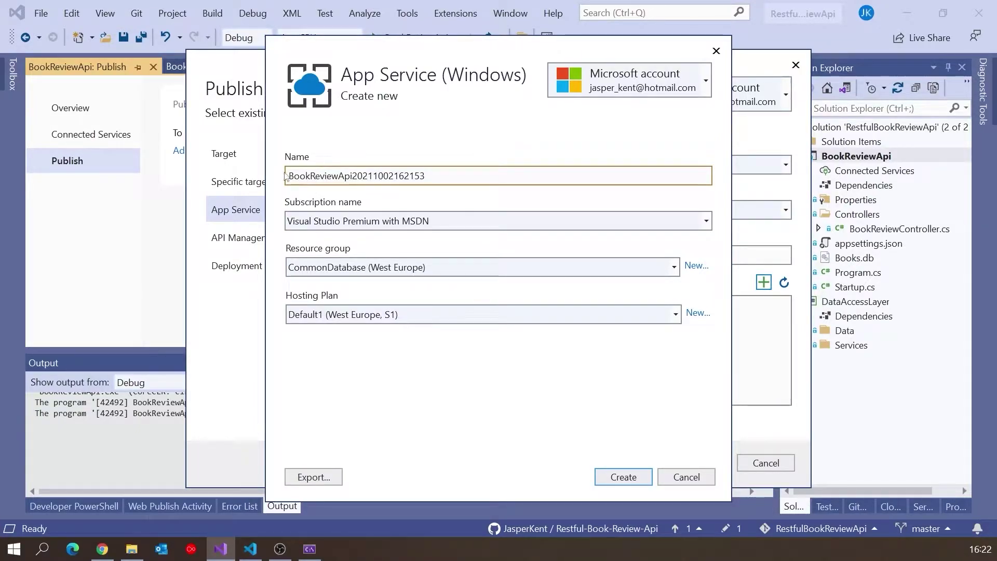
drag(289, 178, 349, 173)
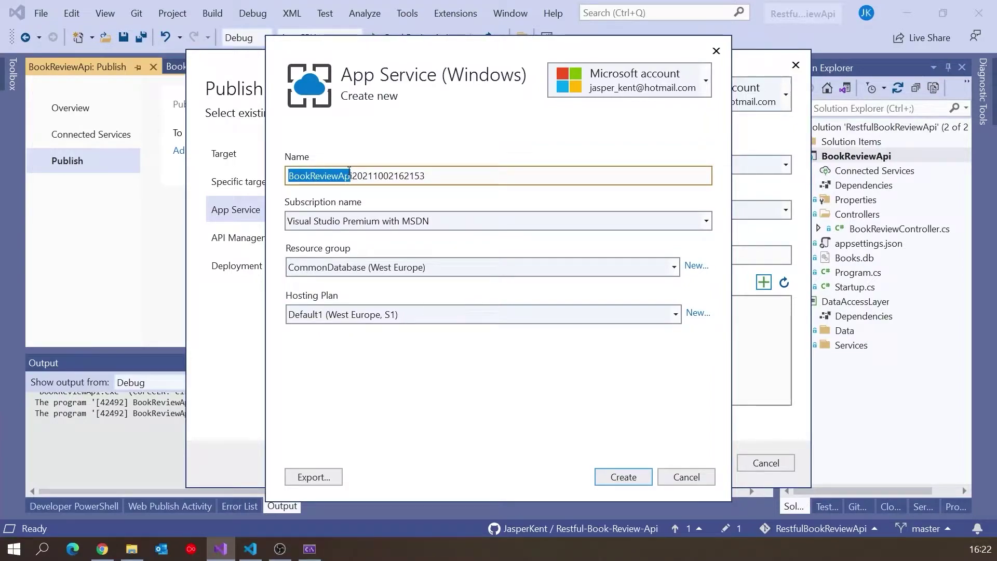
drag(431, 178, 358, 179)
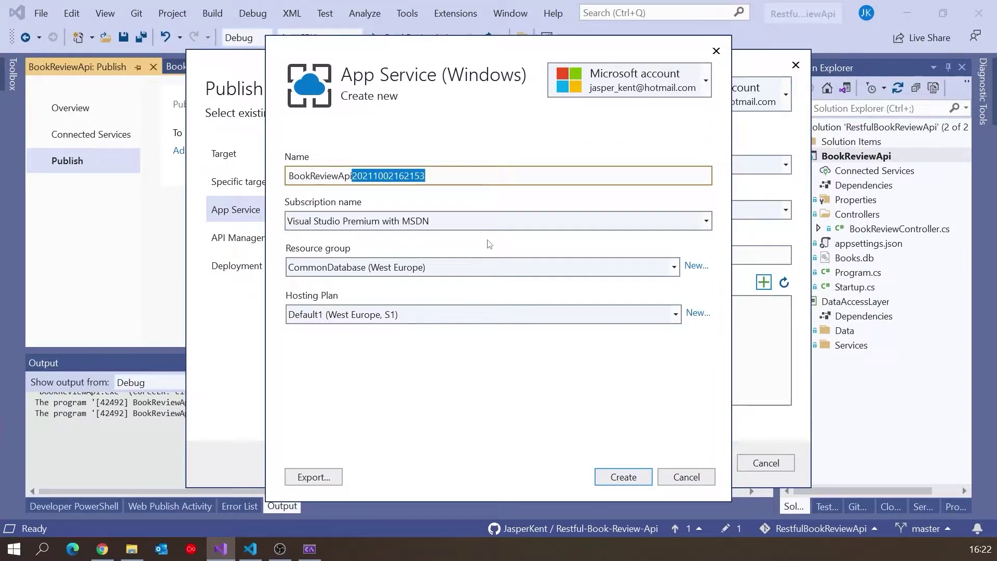
key(BackSpace)
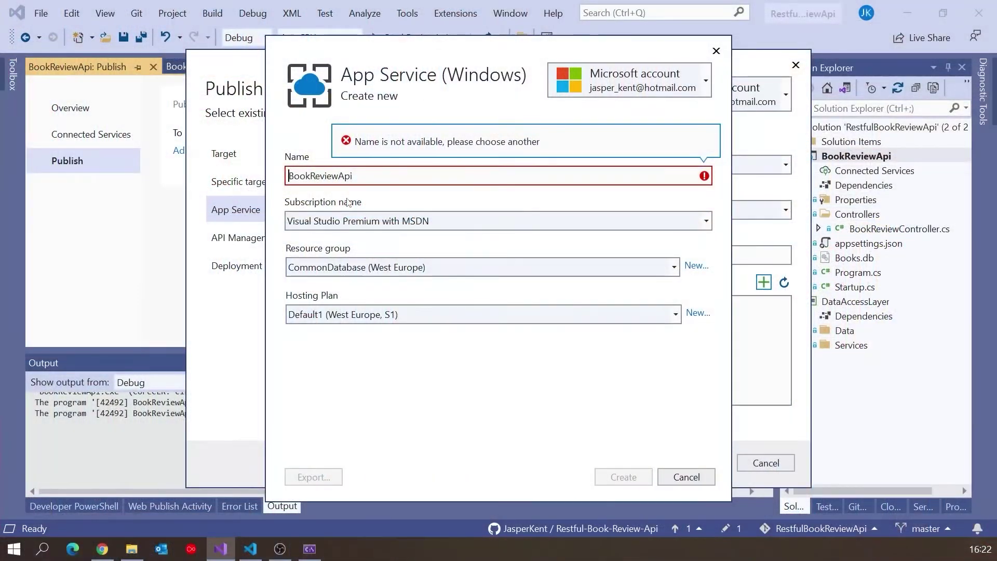
text(Coding)
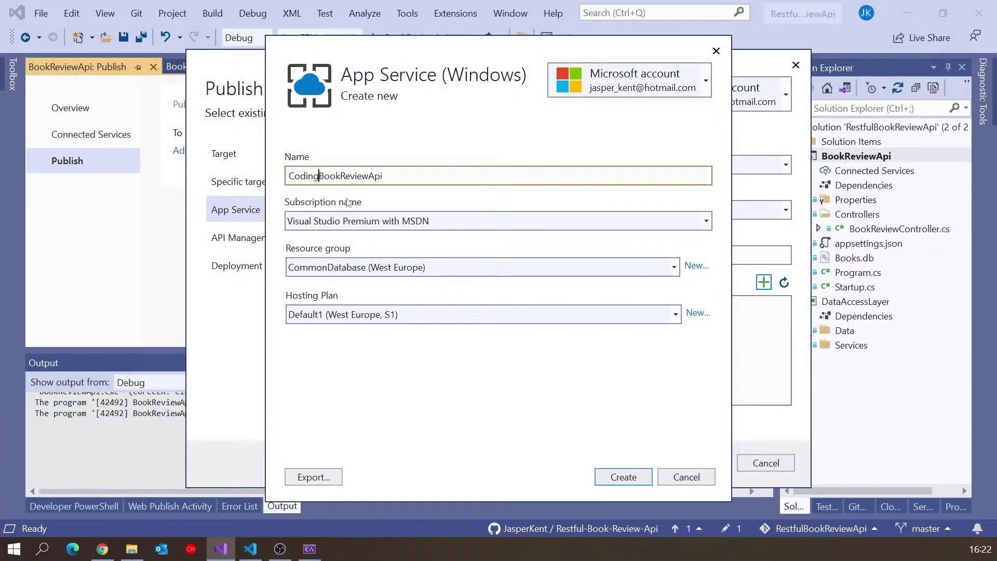
text(Tutorials)
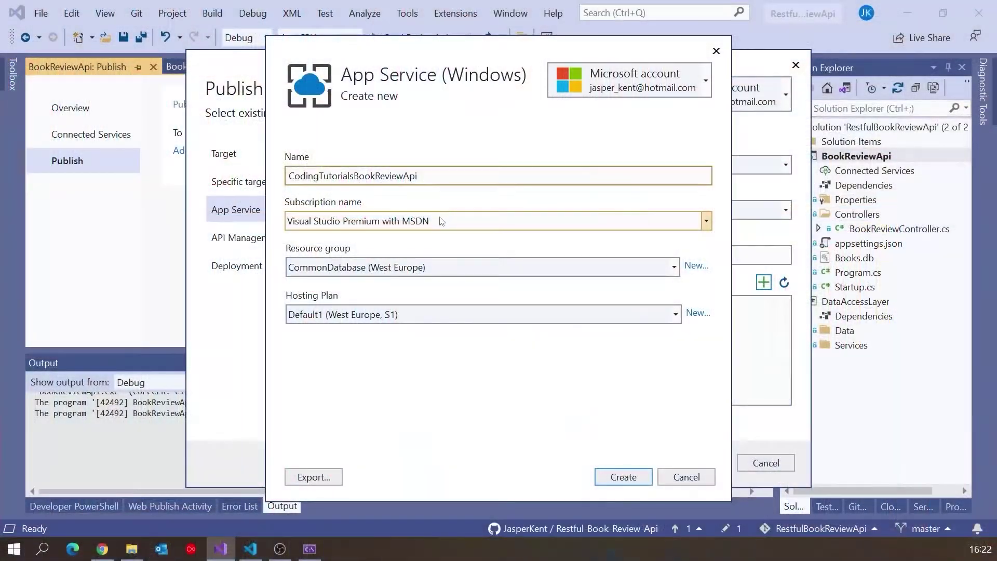
Add a new resource group named PublicDemos for the App Service.
click(698, 266)
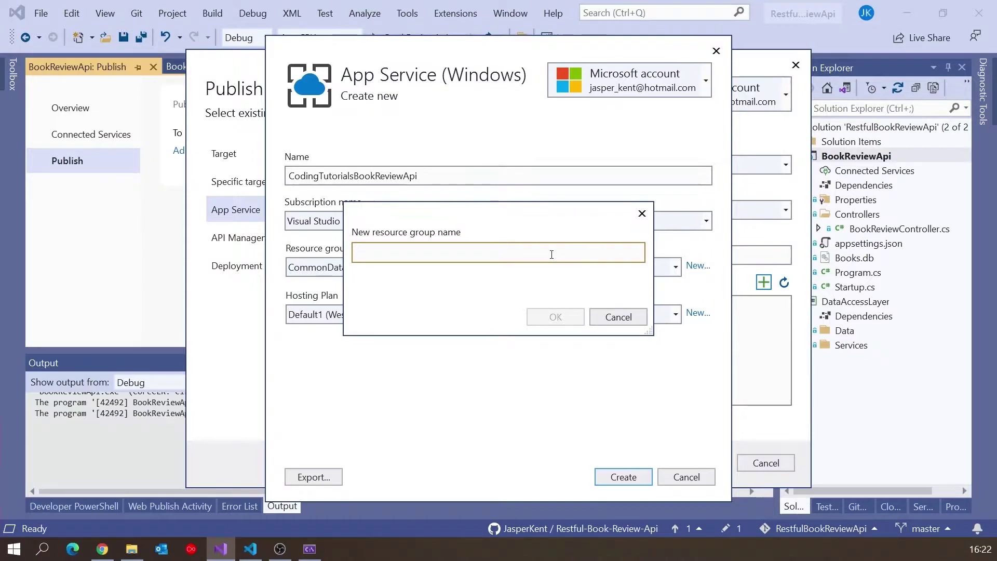
text(PublicDemos)
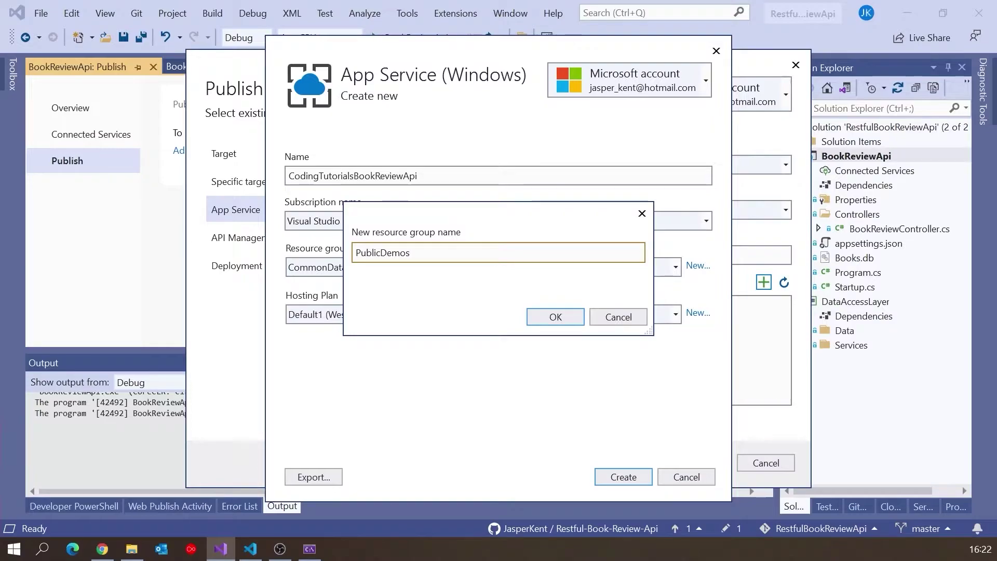
click(564, 318)
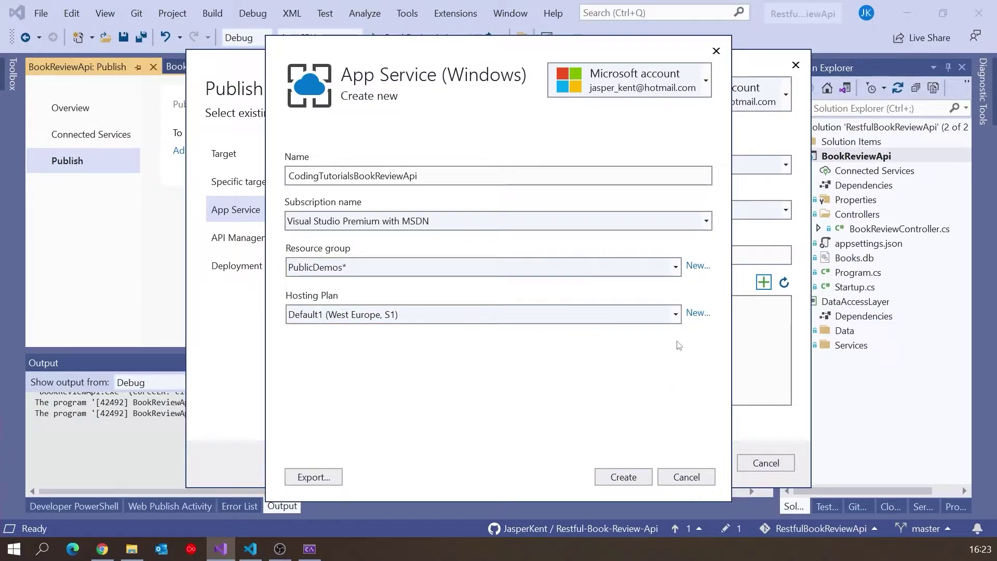
Add a new hosting plan located in West Europe with the Free size, and create the App Service.
click(697, 314)
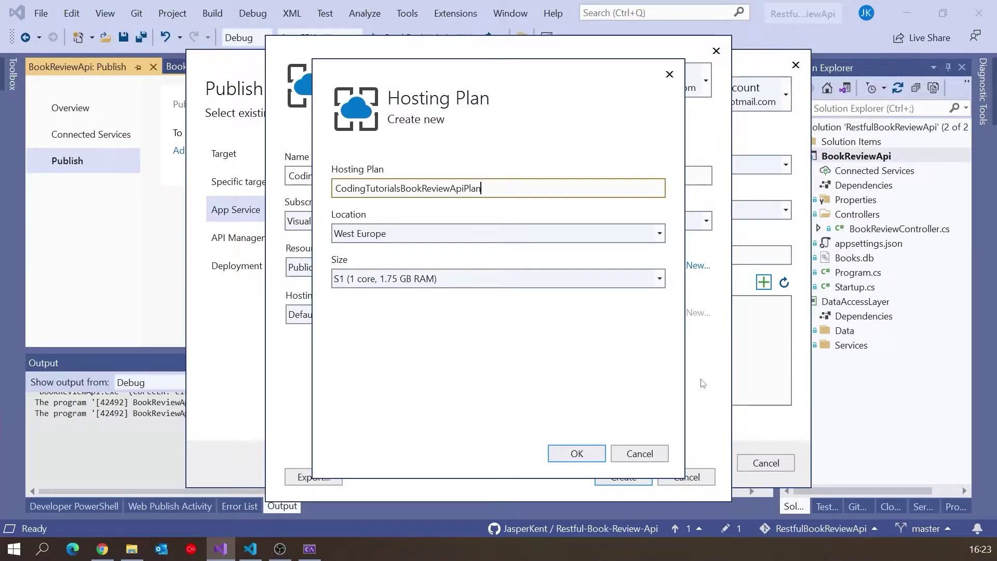
click(659, 233)
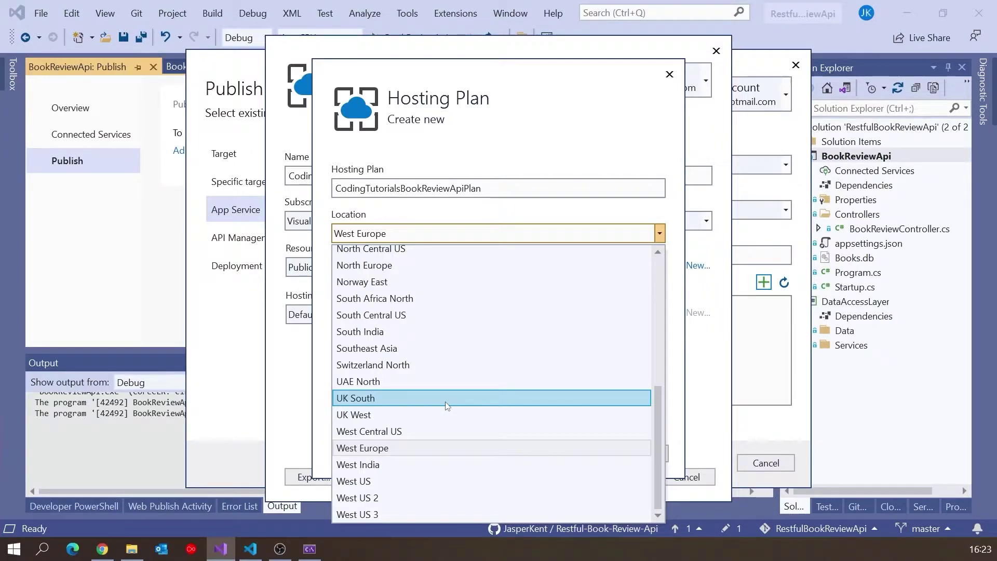
click(421, 452)
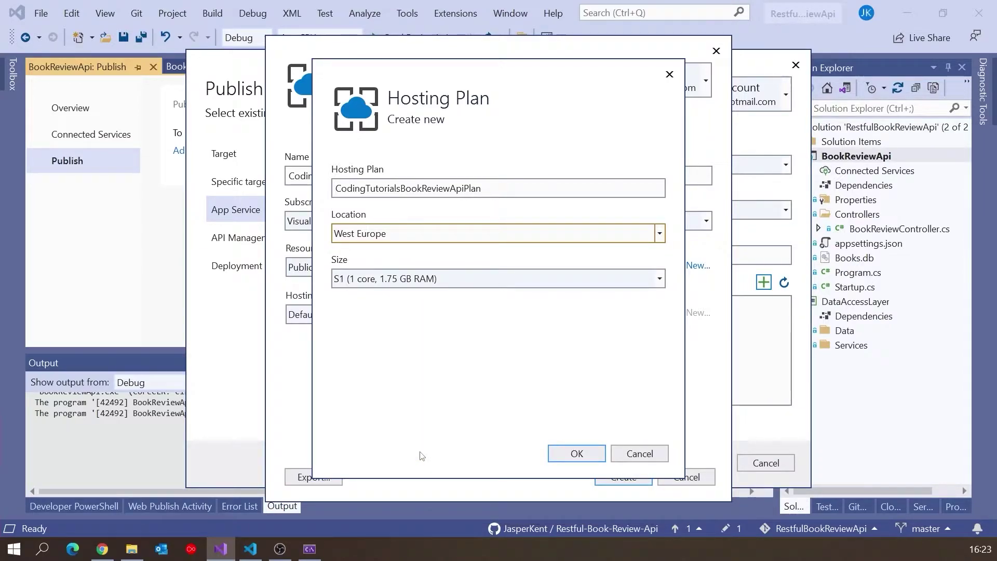
click(659, 280)
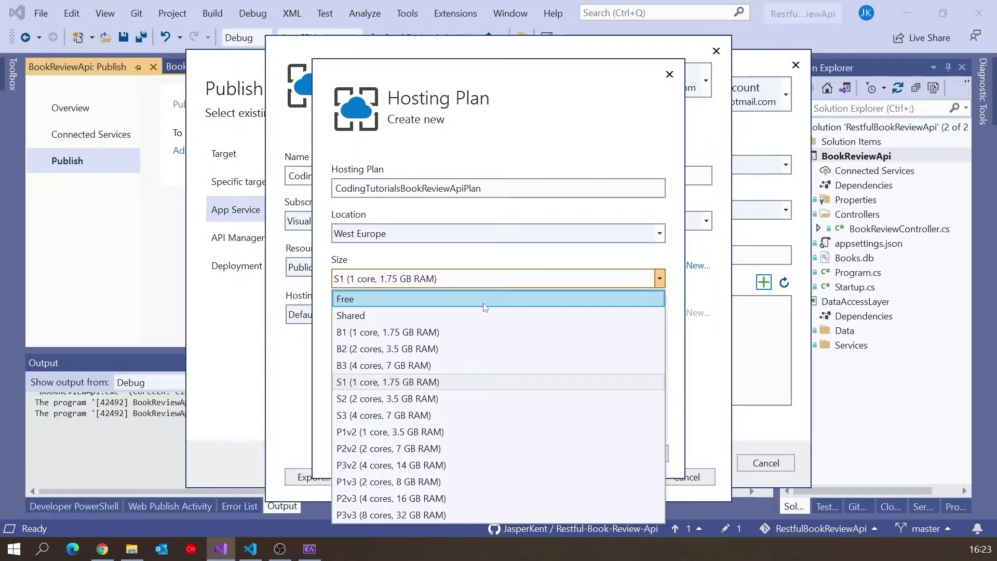
click(500, 300)
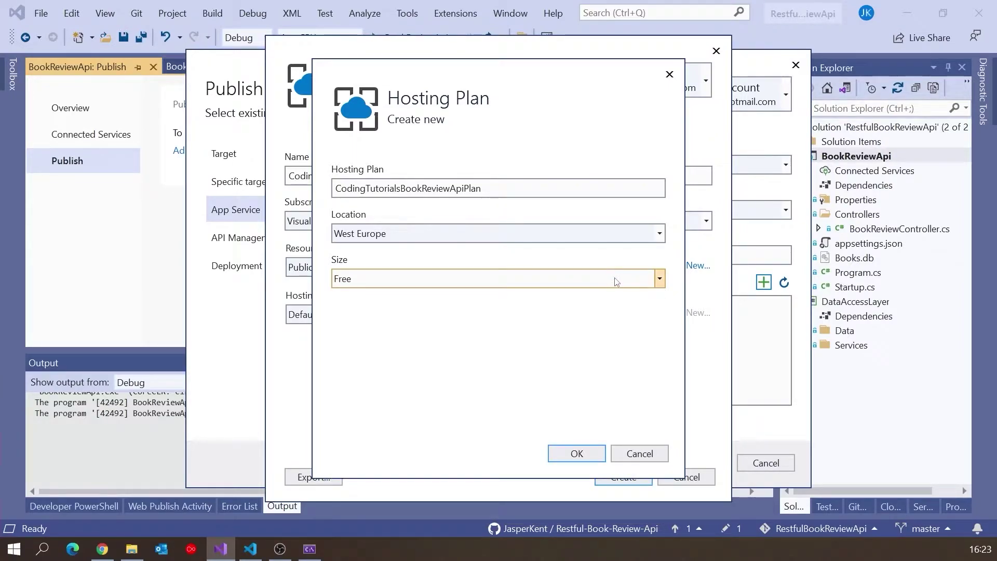
click(660, 279)
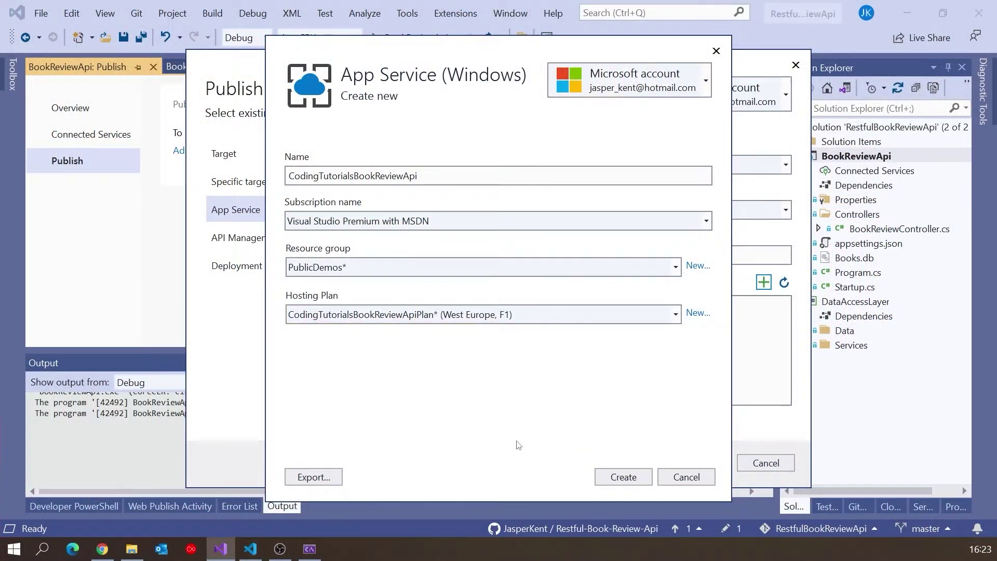
click(615, 479)
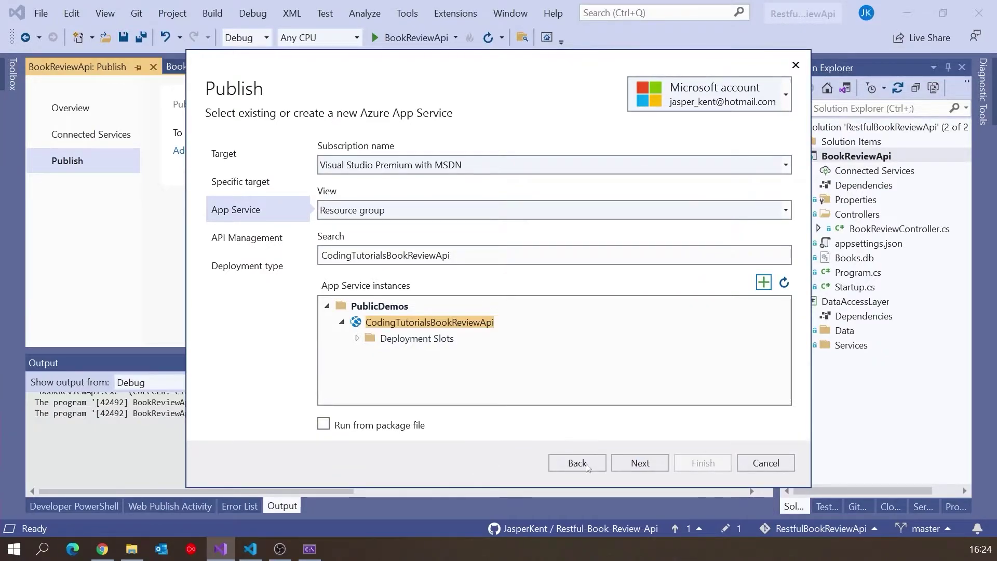
Skip the API Management stage and finish the publish profile with the pubxml-generating Publish deployment type.
click(640, 463)
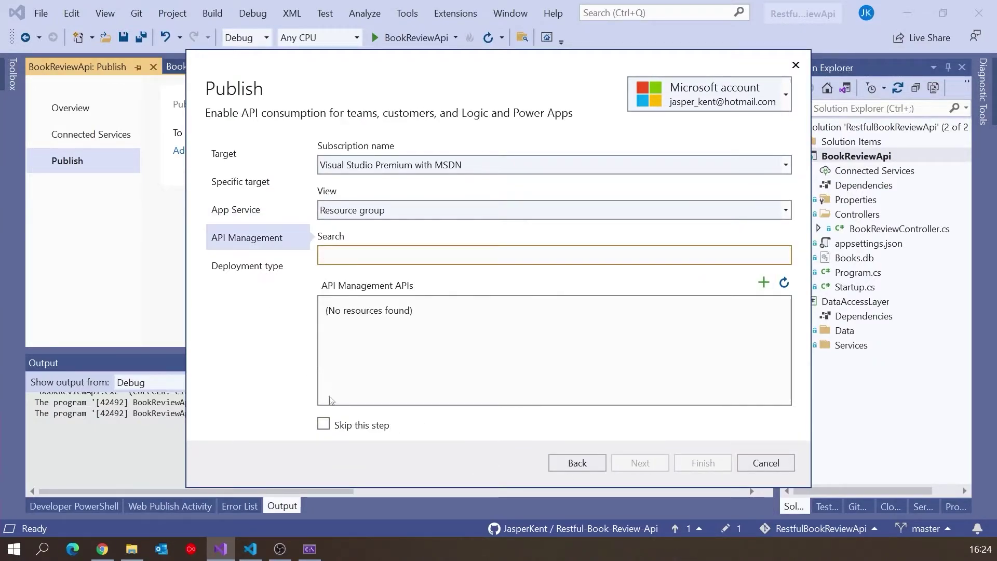
click(324, 424)
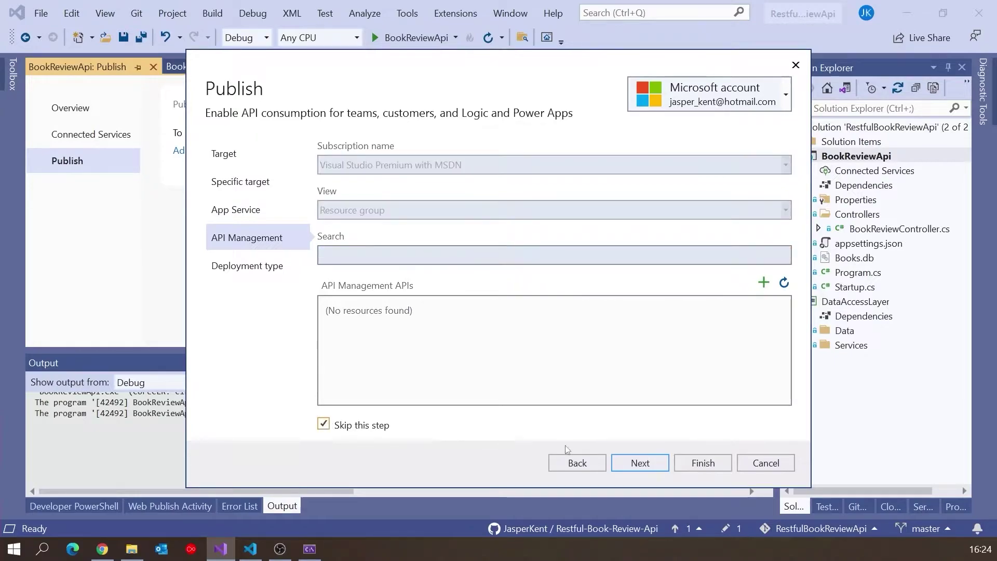
click(640, 464)
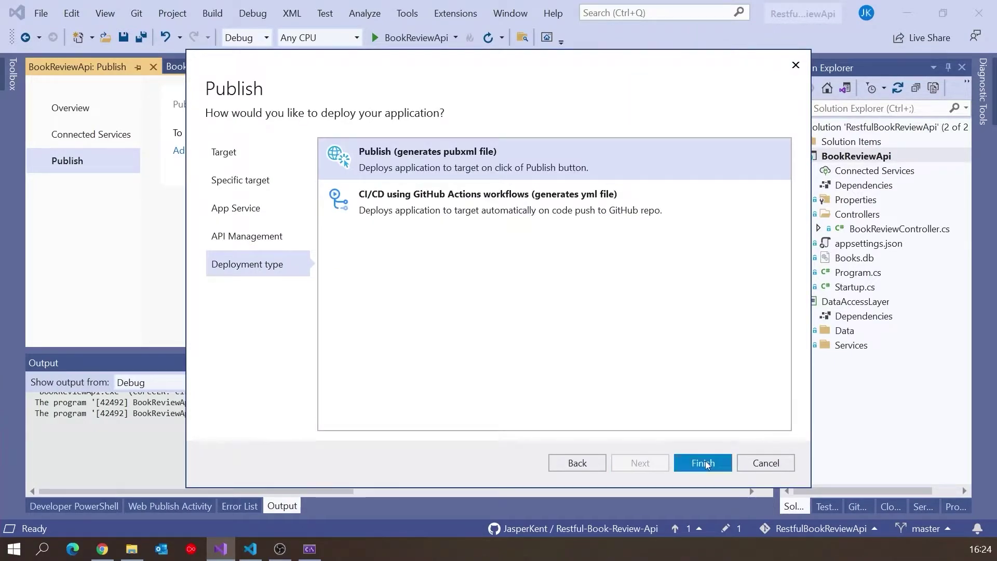
click(704, 463)
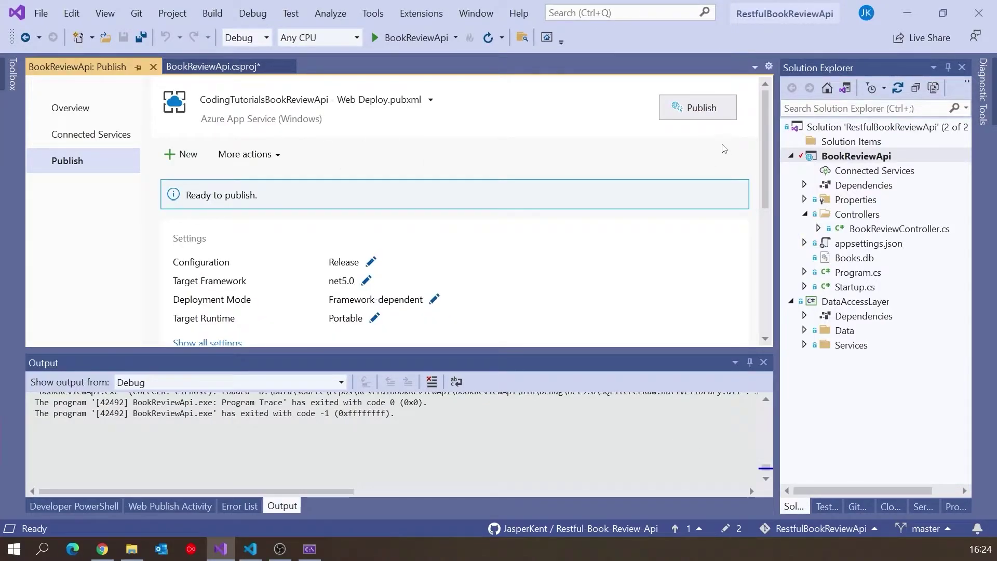
Switch to Chrome, open portal.azure.com in a new tab and continue with the account already signed in.
click(696, 111)
click(102, 549)
click(211, 13)
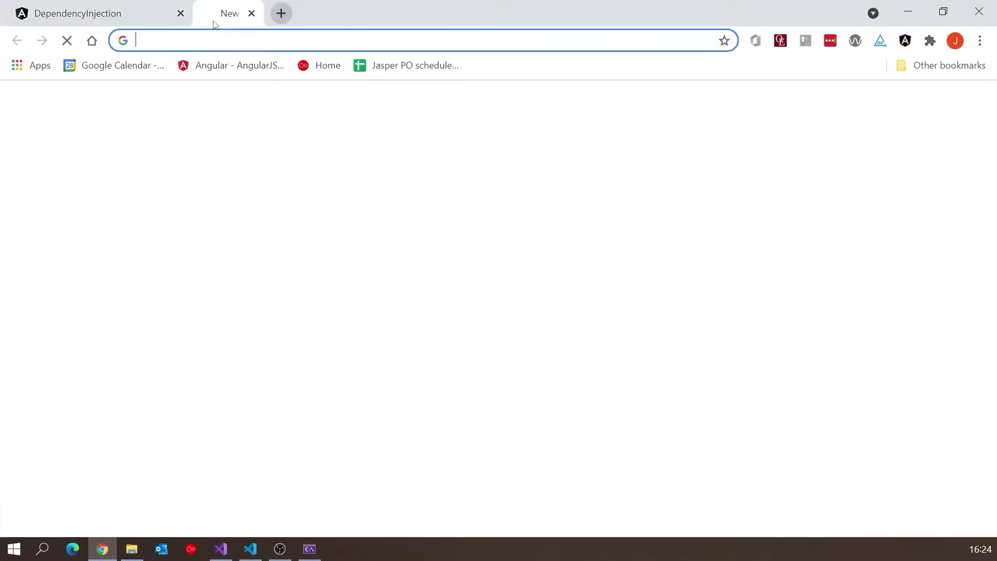
text(por)
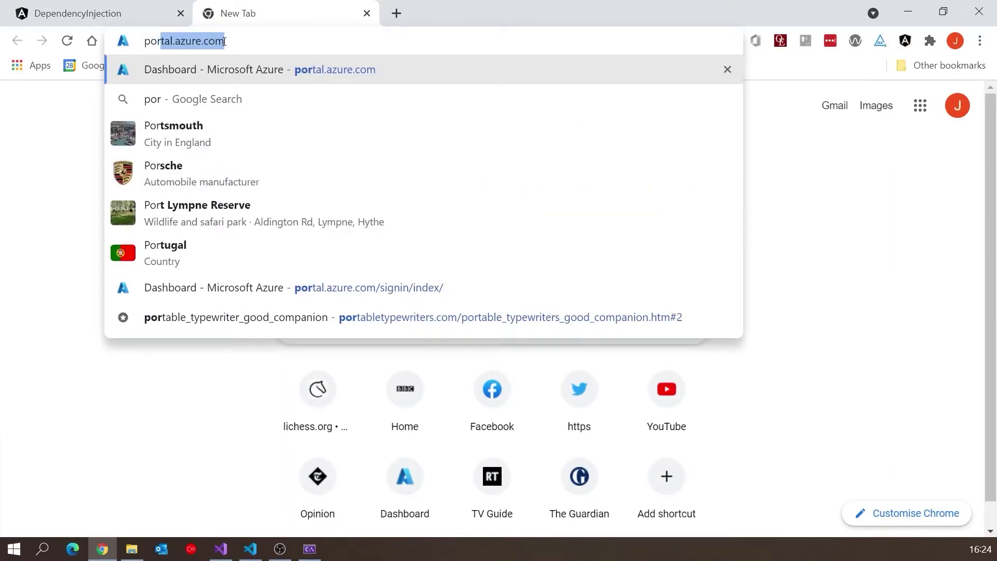
key(Return)
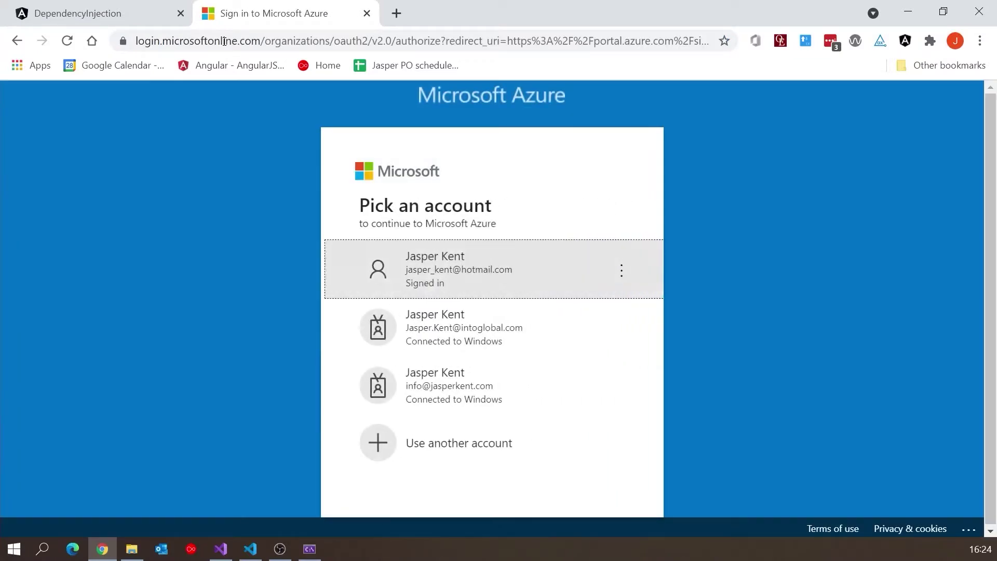
click(457, 287)
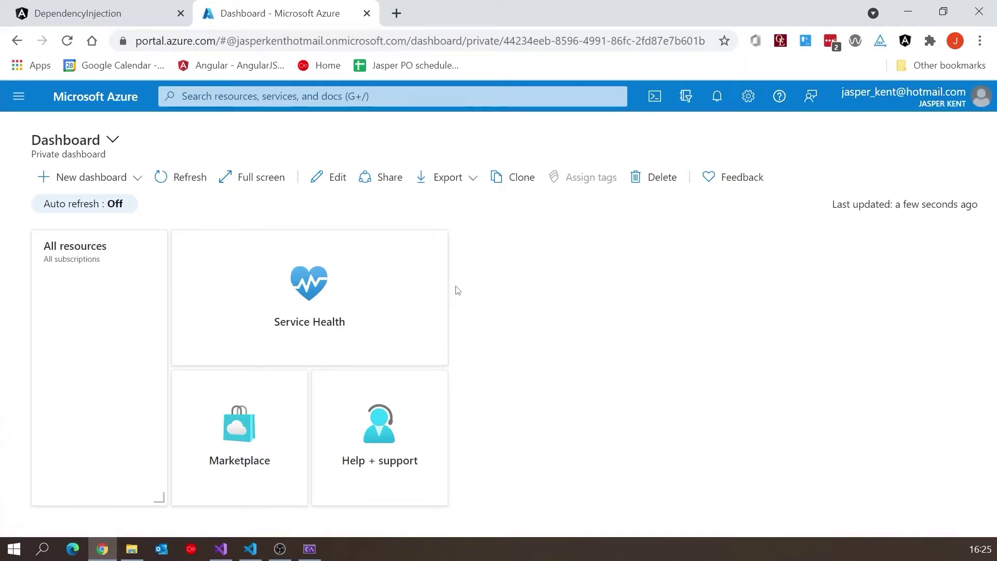
Open the PublicDemos resource group in the Azure portal and examine the resources it contains.
click(18, 96)
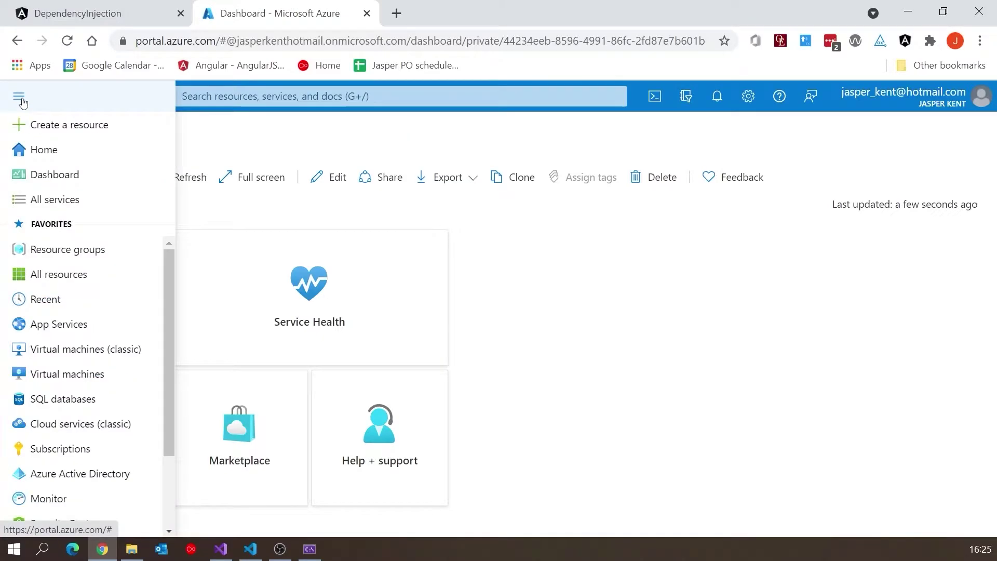
click(84, 250)
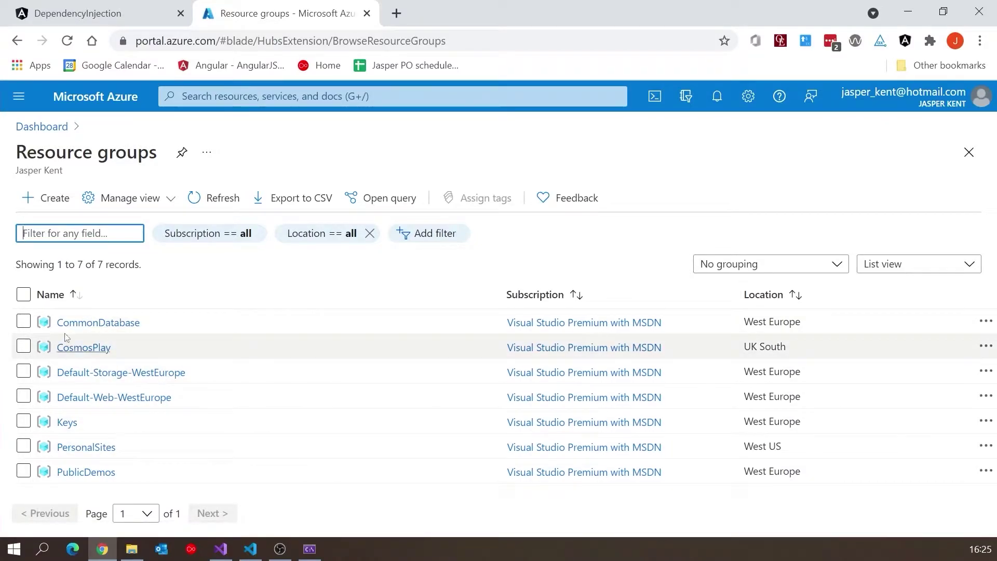
click(83, 472)
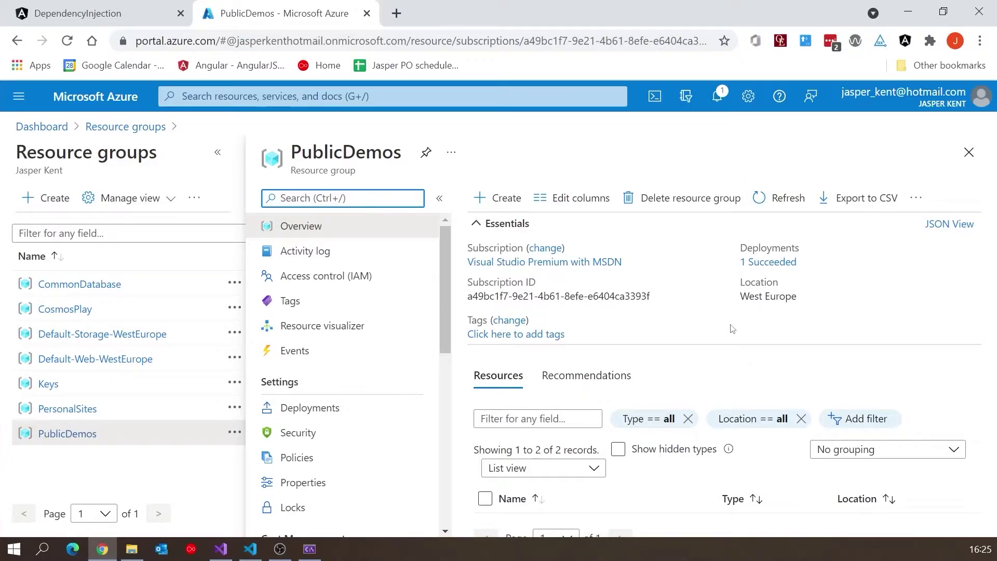
key(ctrl+minus)
key(ctrl+minus)
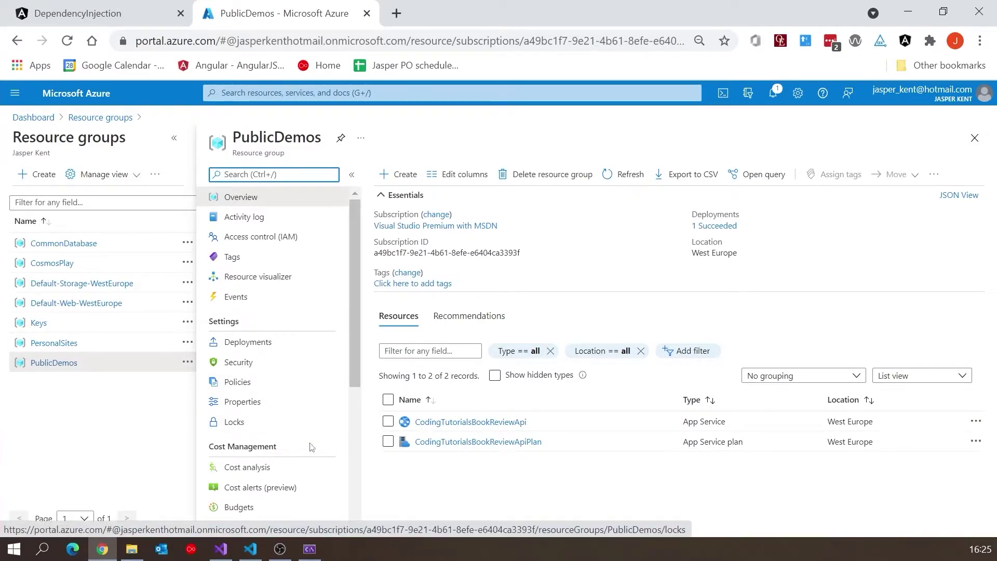
Switch back to Visual Studio and publish BookReviewApi to the Azure App Service.
click(221, 549)
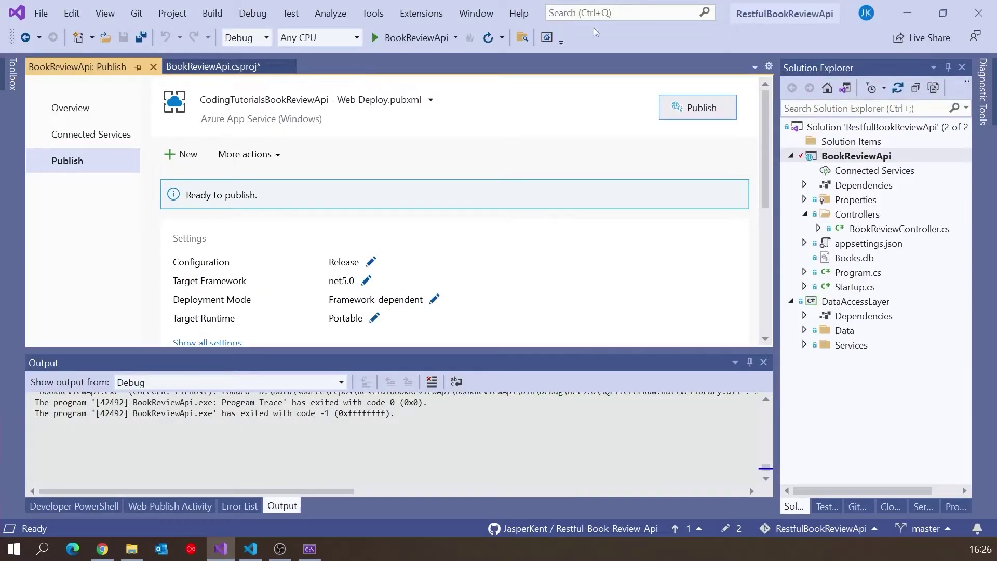
click(683, 100)
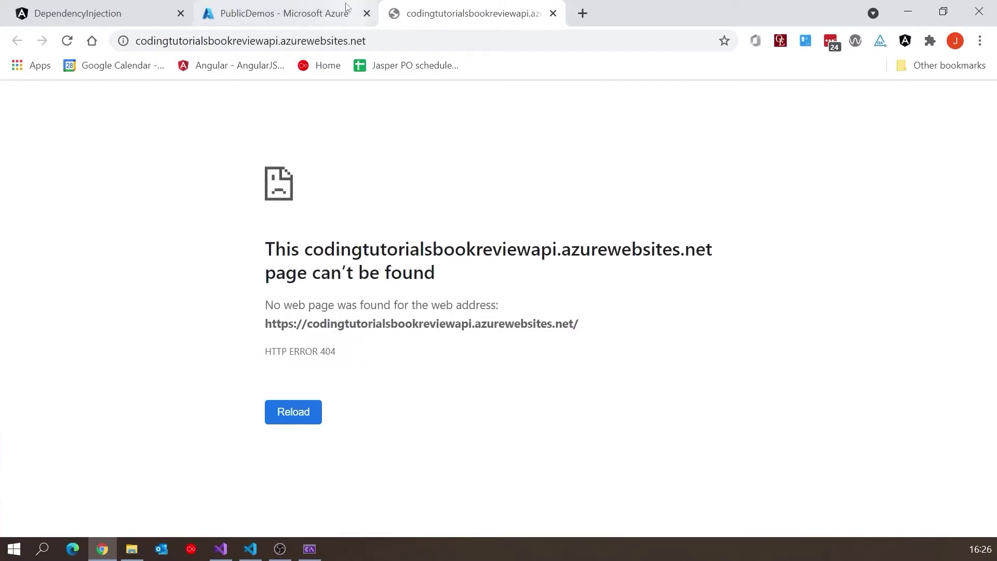
Select the full web address of the published site in the browser.
drag(380, 40, 131, 40)
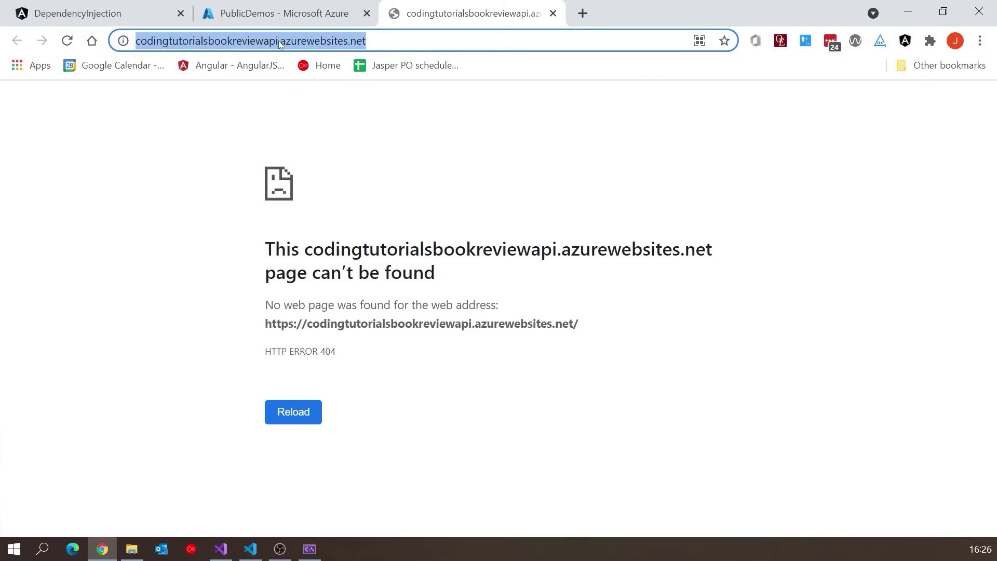
click(428, 47)
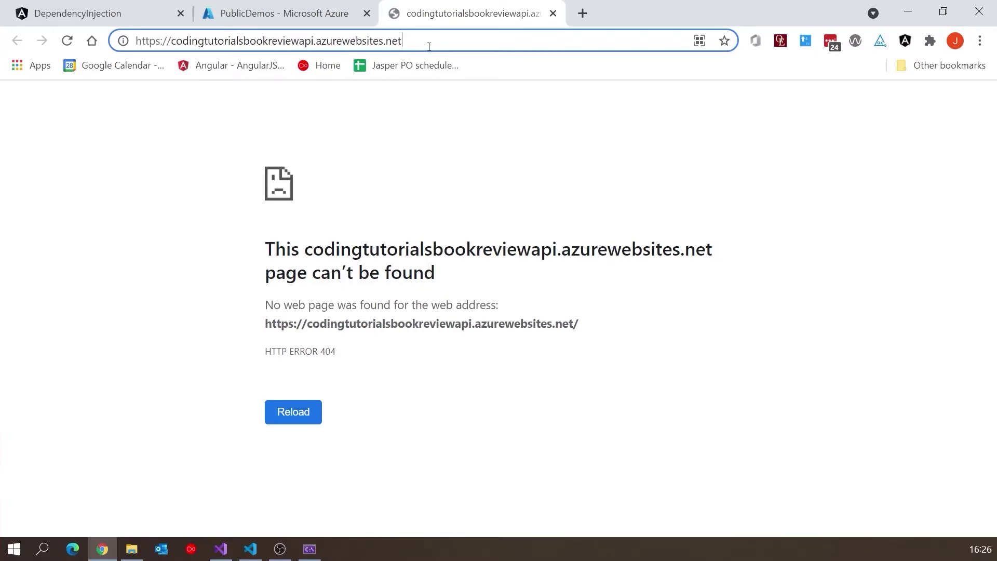
drag(429, 46, 131, 50)
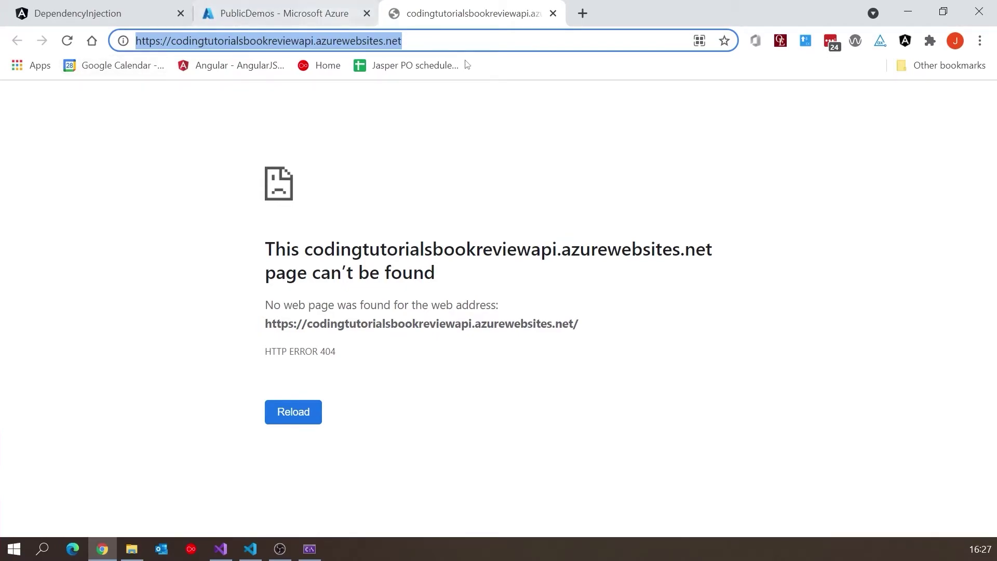
Open the published site's /BookReview endpoint and look through the returned reviews from first to last.
click(463, 41)
text(/)
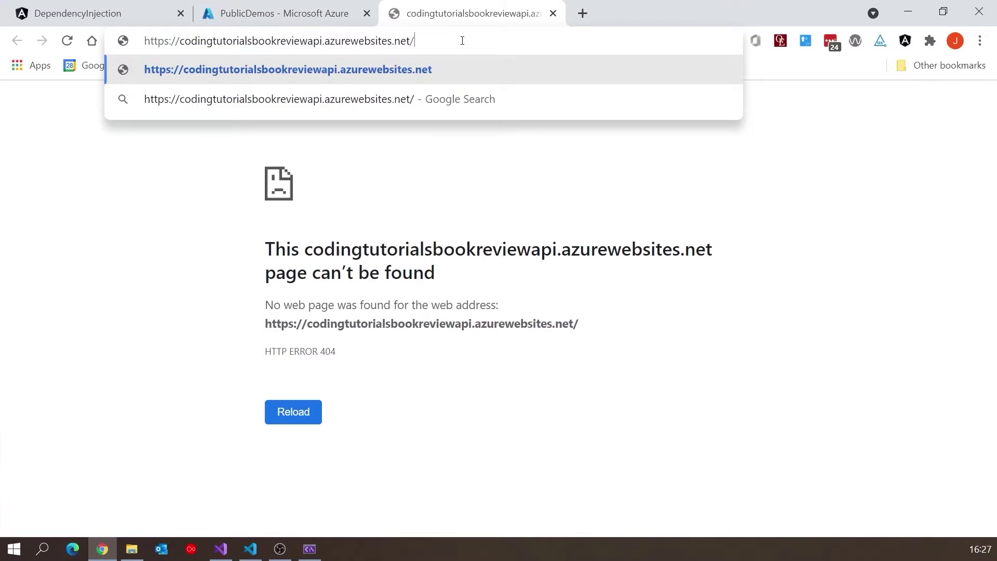
text(BookReview)
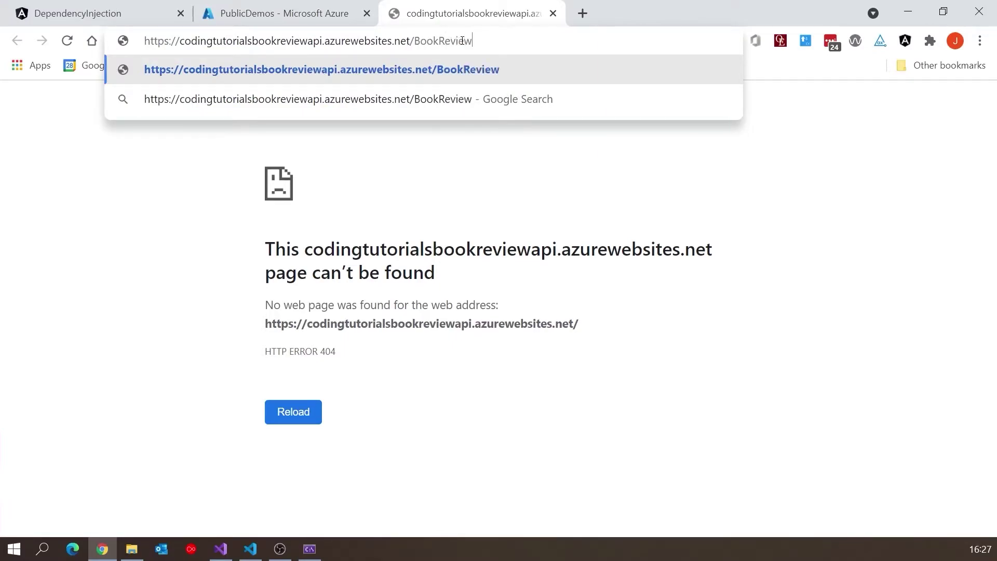
key(Return)
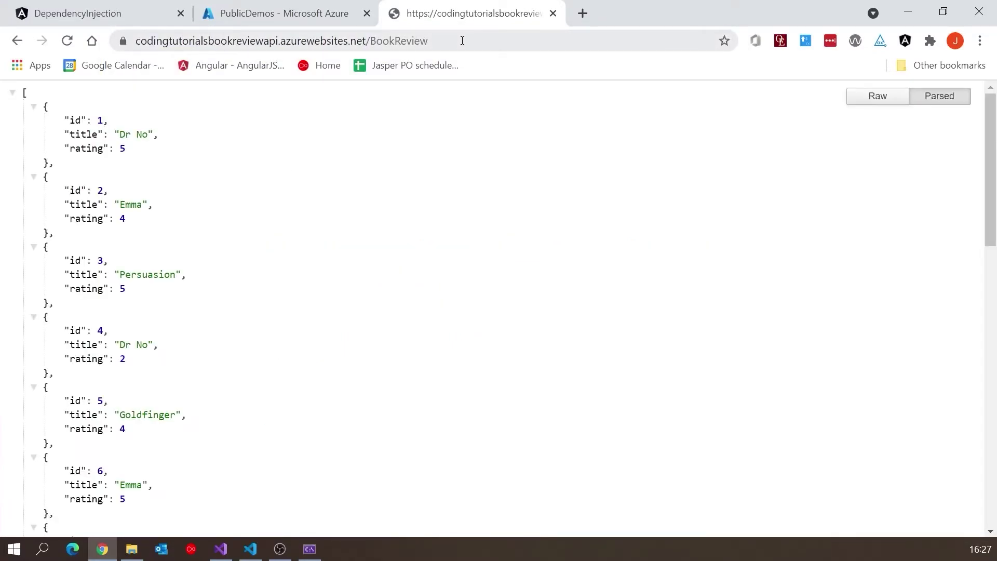
scroll(491, 255, down, 5)
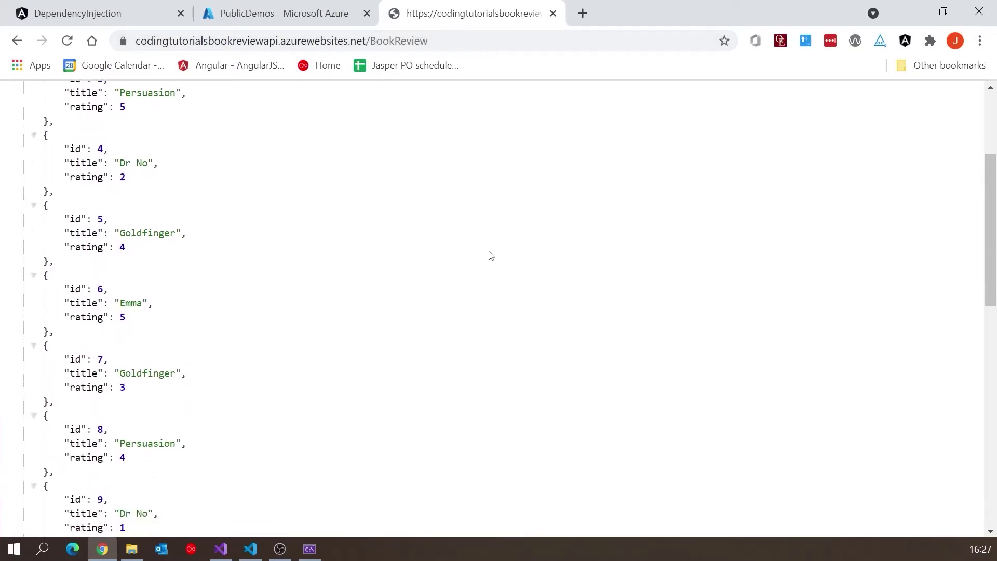
scroll(491, 255, up, 5)
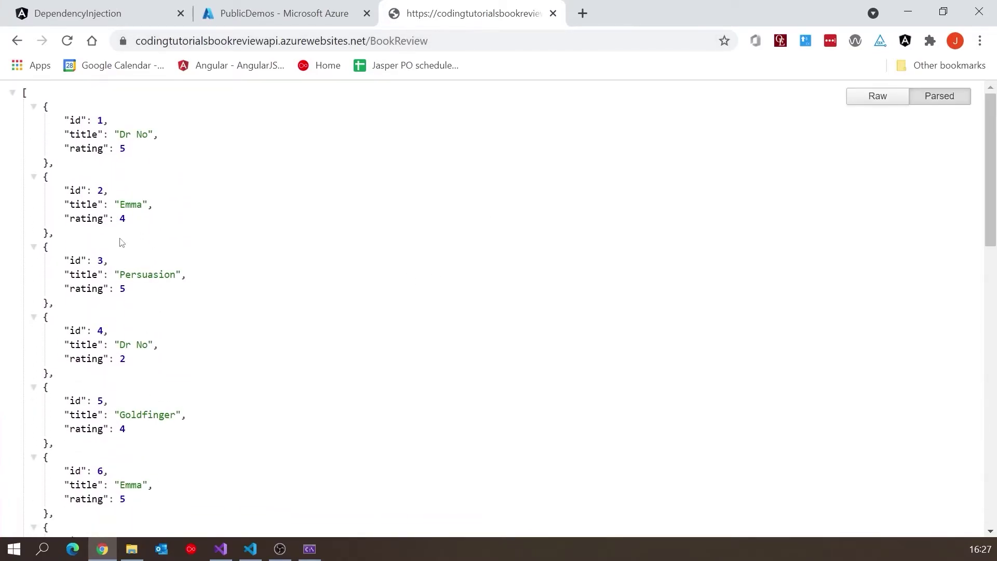
scroll(121, 242, down, 20)
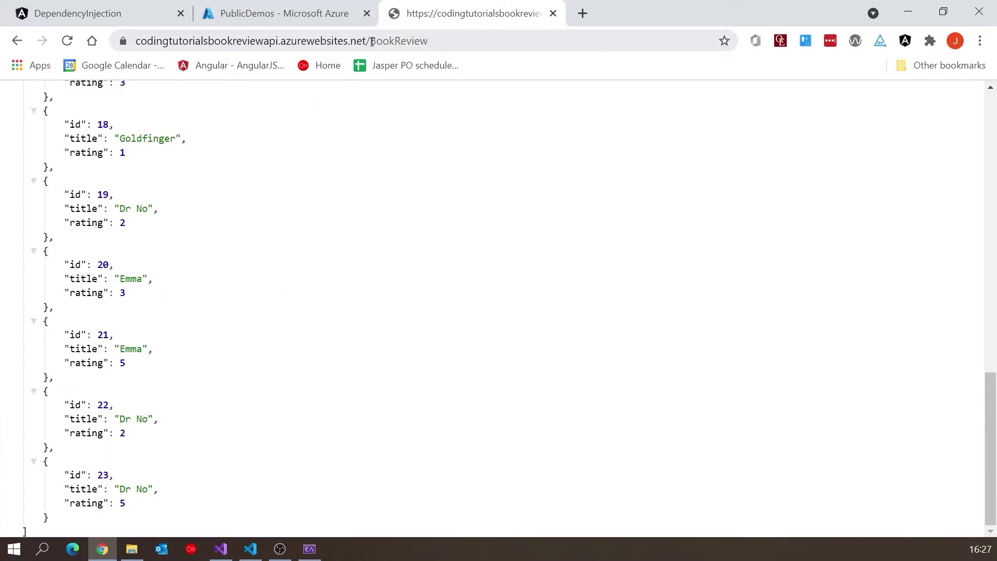
Try to open the /Swagger page of the published site in place of /BookReview.
drag(372, 42, 449, 40)
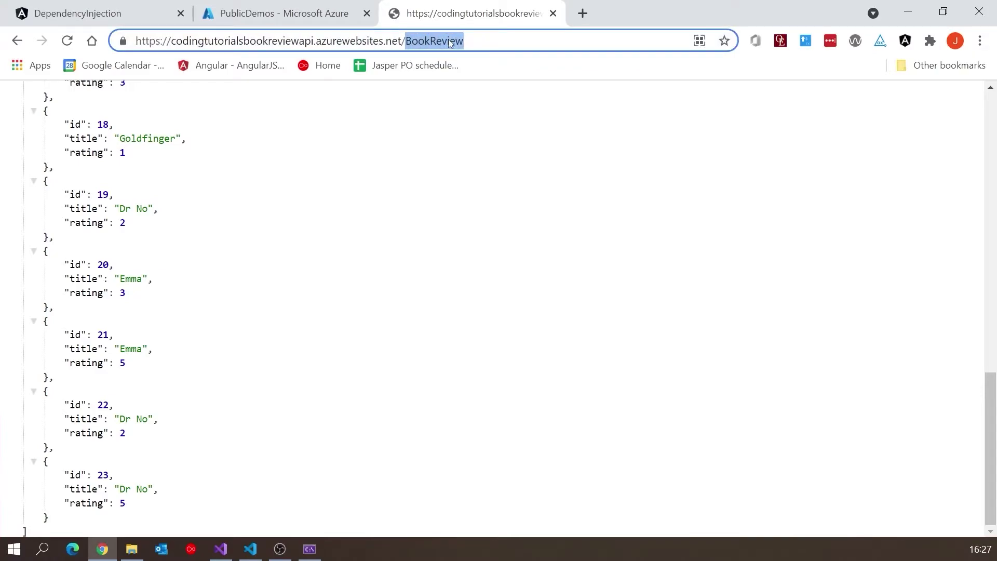
text(Swagger)
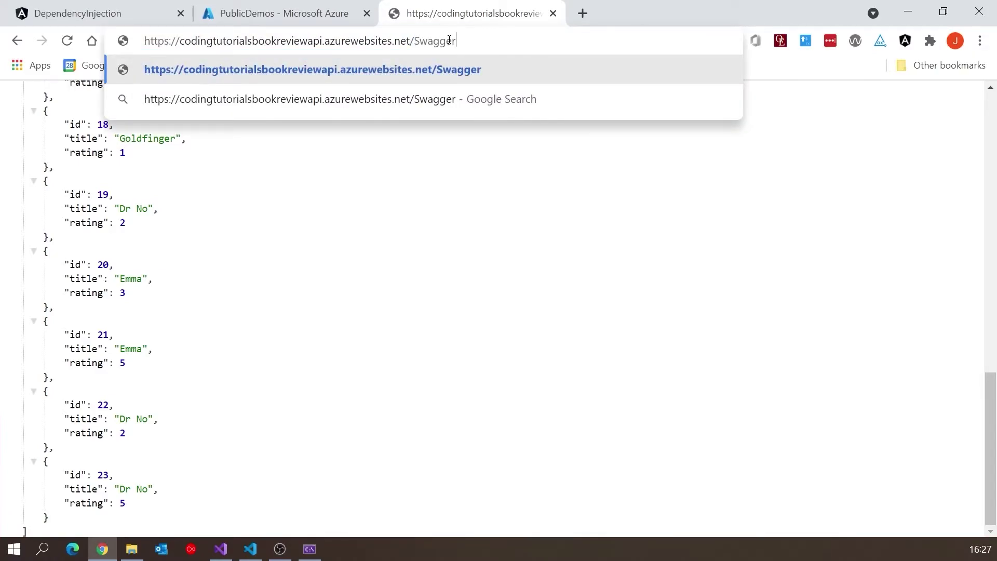
key(Return)
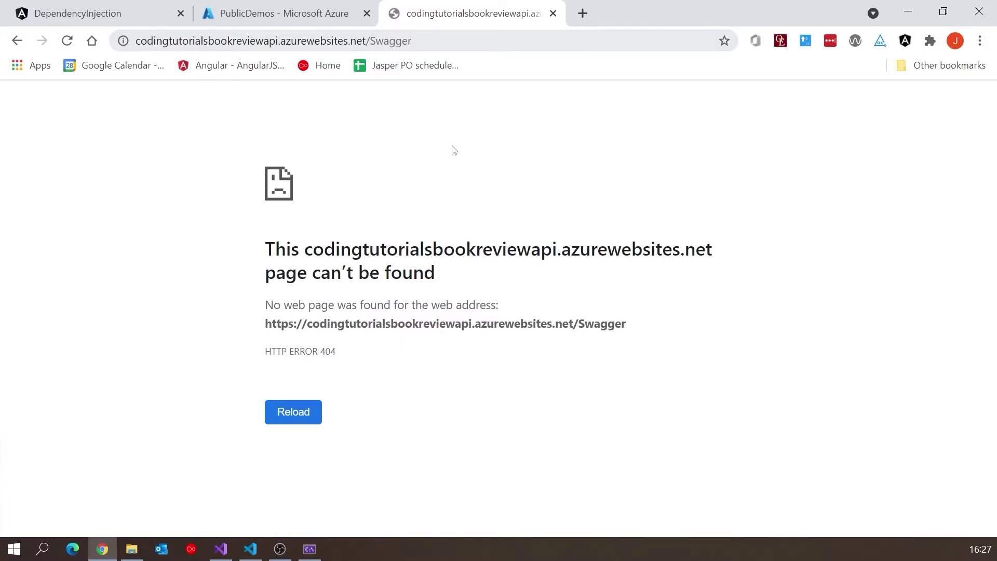
Switch to Visual Studio, open Startup.cs and examine the env.IsDevelopment() condition around the Swagger calls in the Configure method.
click(221, 548)
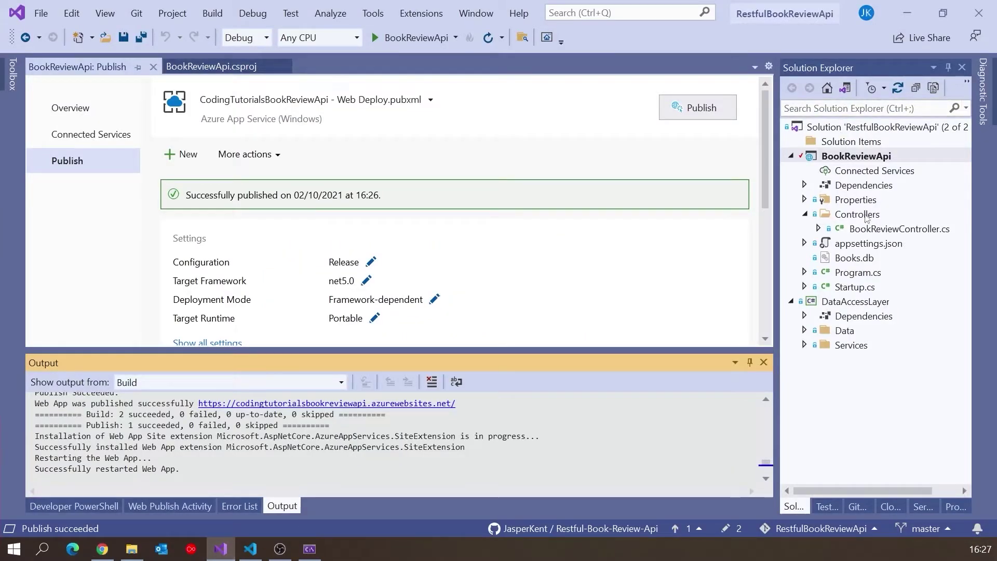
double_click(861, 290)
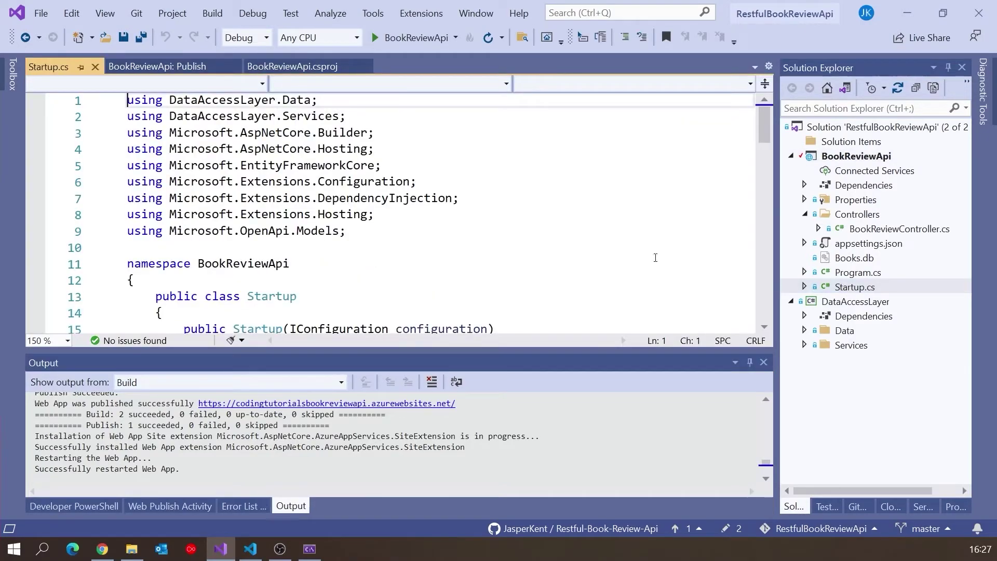
scroll(495, 272, down, 11)
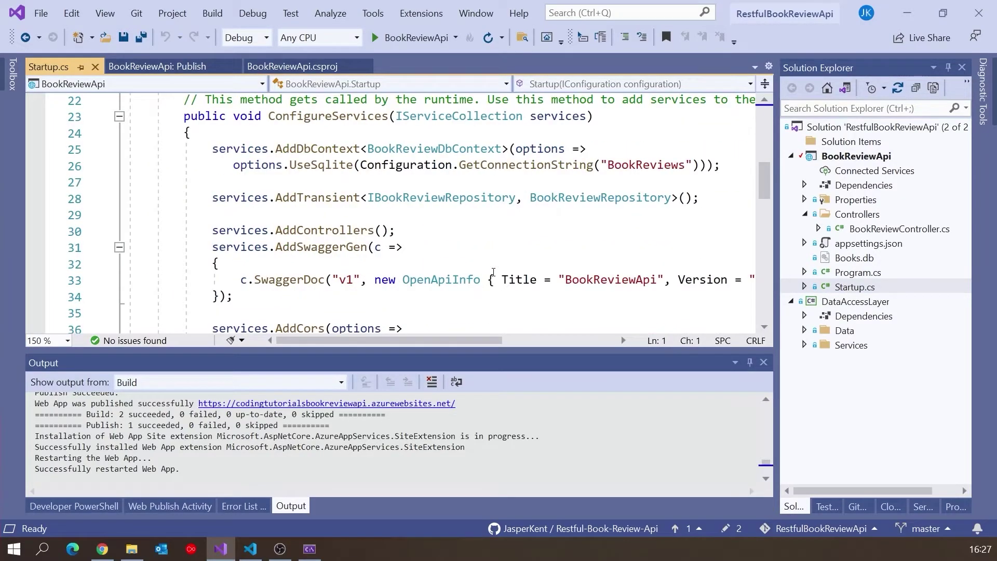
scroll(493, 272, down, 2)
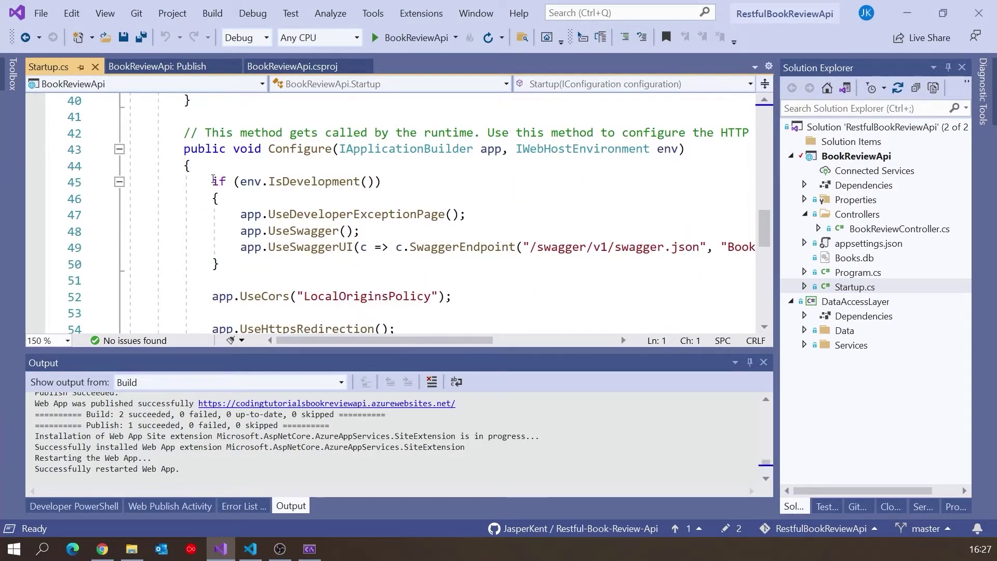
drag(214, 180, 379, 234)
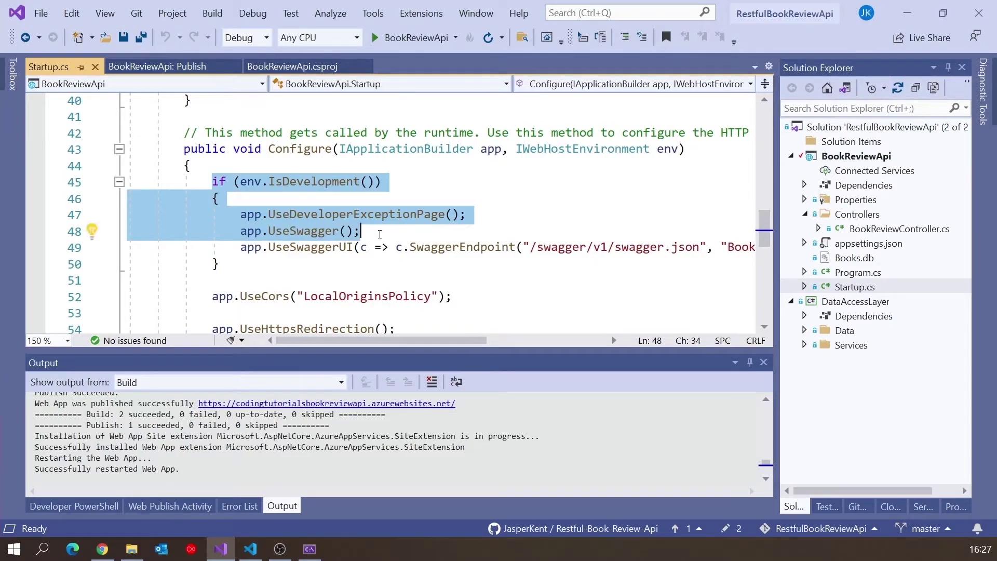
double_click(309, 182)
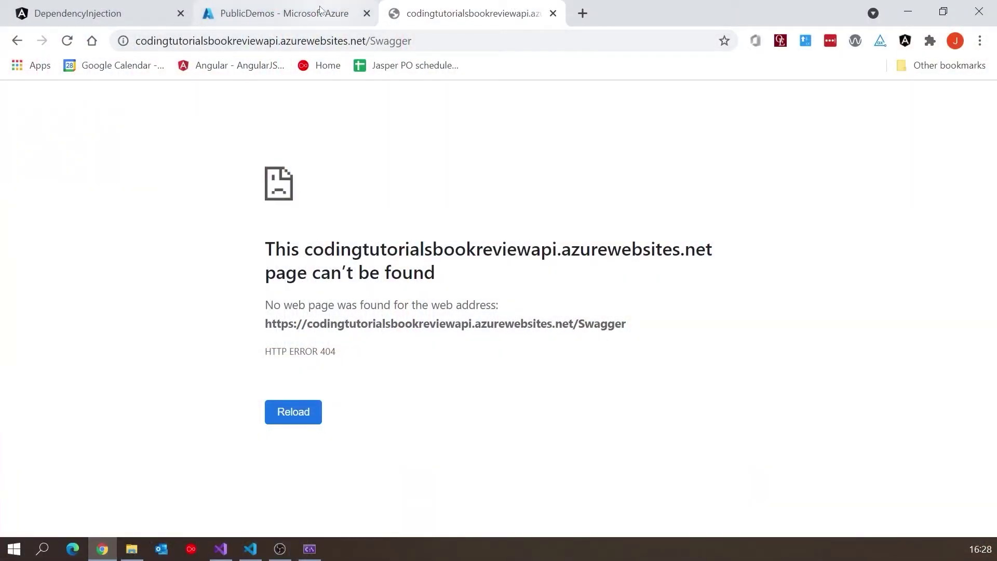
Switch to Chrome, return to the published BookReview response and copy its full web address.
click(17, 40)
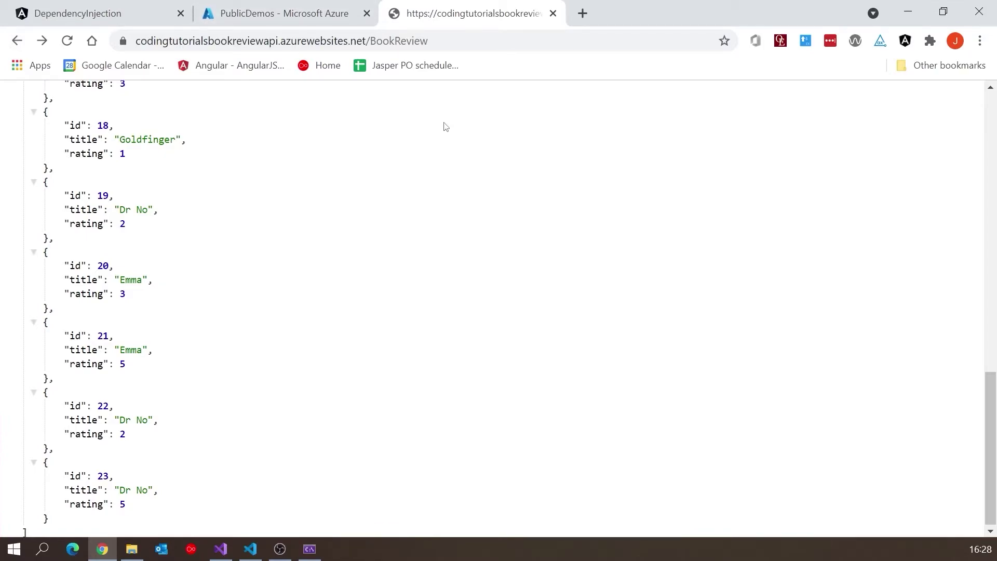
click(92, 13)
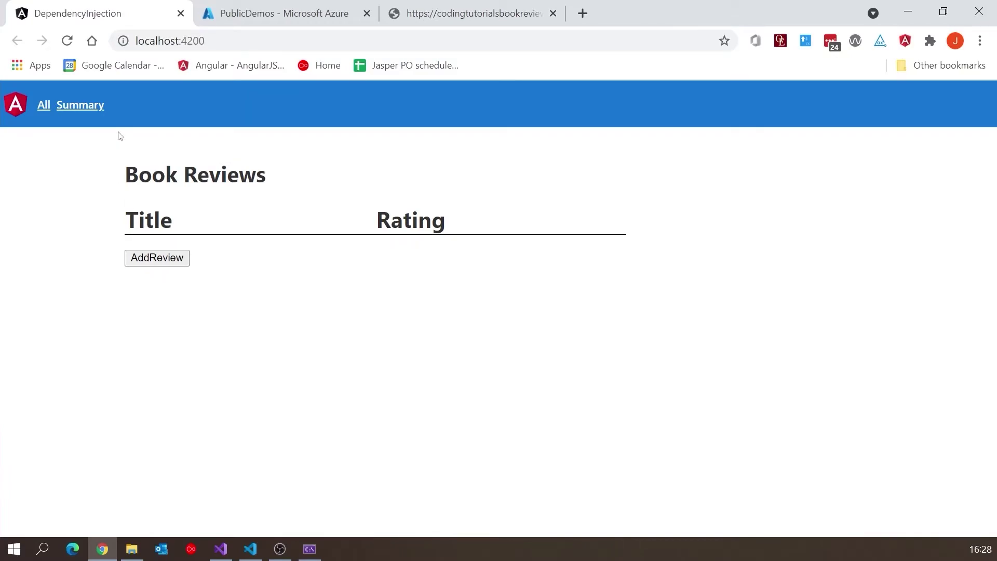
click(483, 14)
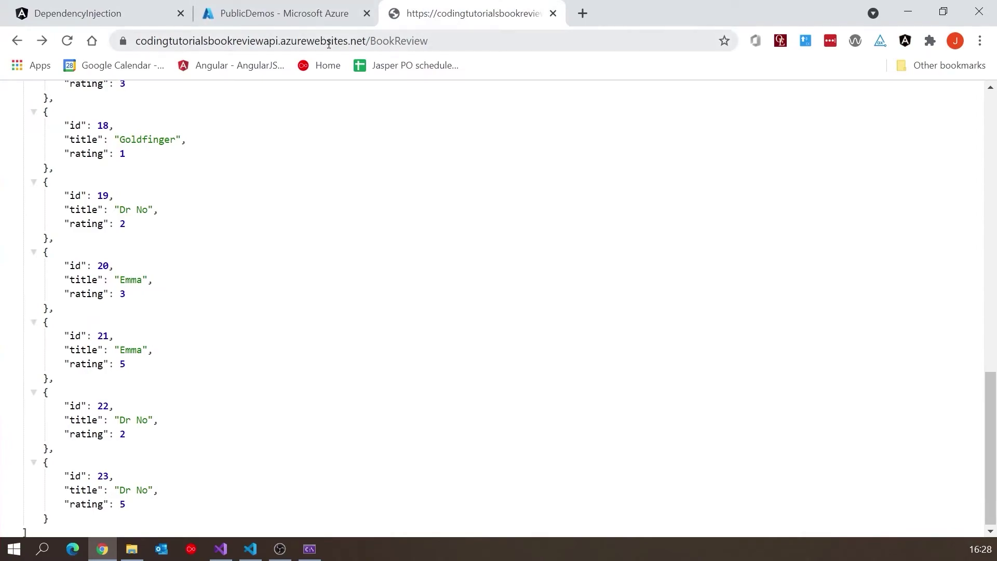
click(447, 44)
key(ctrl+c)
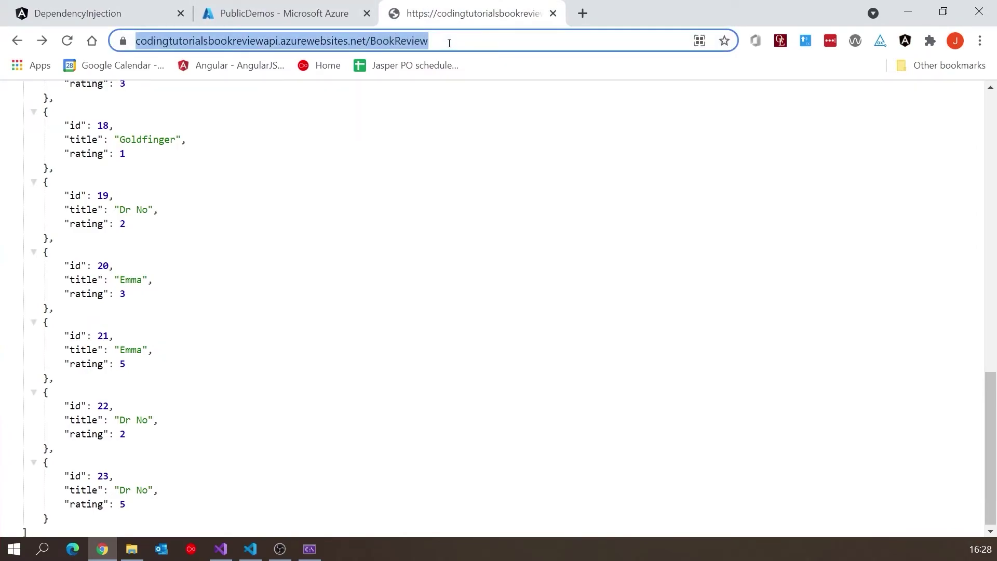
click(249, 554)
drag(576, 136, 776, 136)
key(ctrl+v)
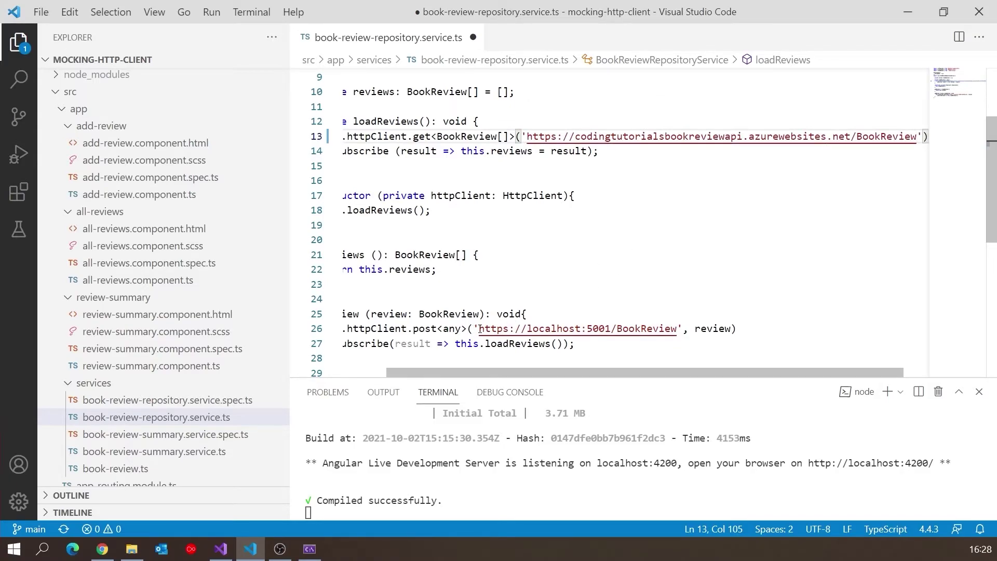
drag(479, 328, 677, 329)
key(ctrl+v)
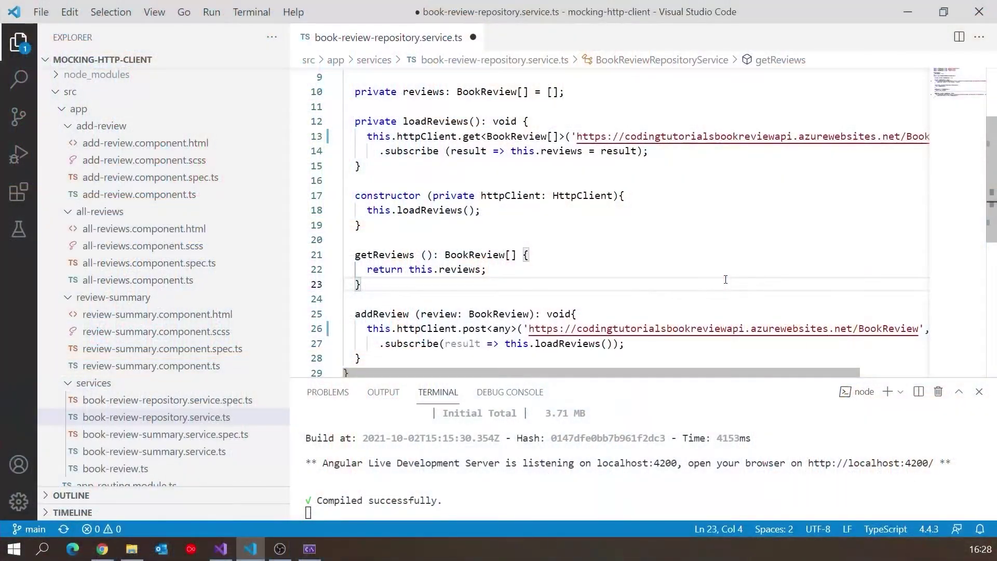
key(ctrl+s)
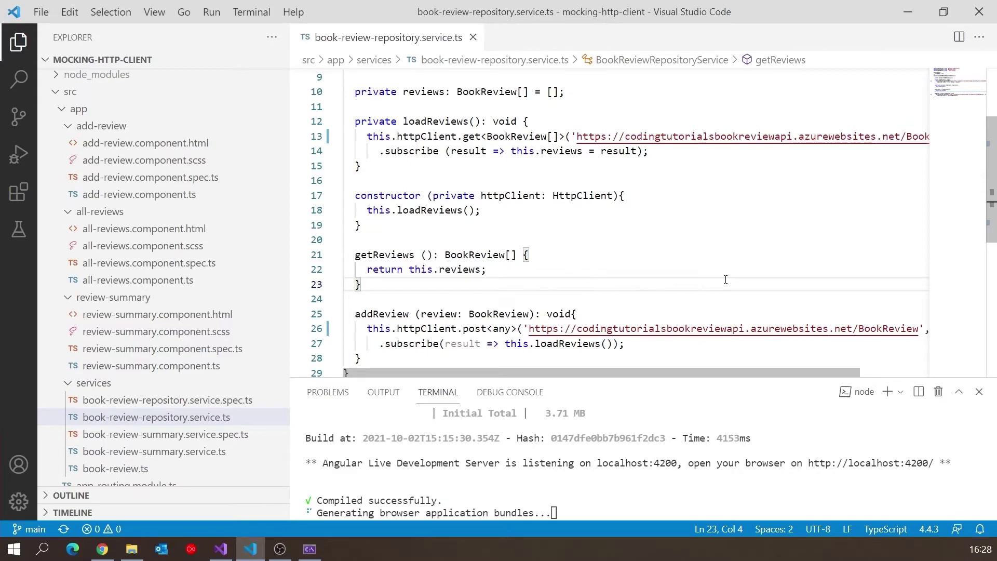
Switch to Chrome and compare the Book Reviews list in the localhost:4200 app with the published API's response.
click(102, 549)
click(96, 6)
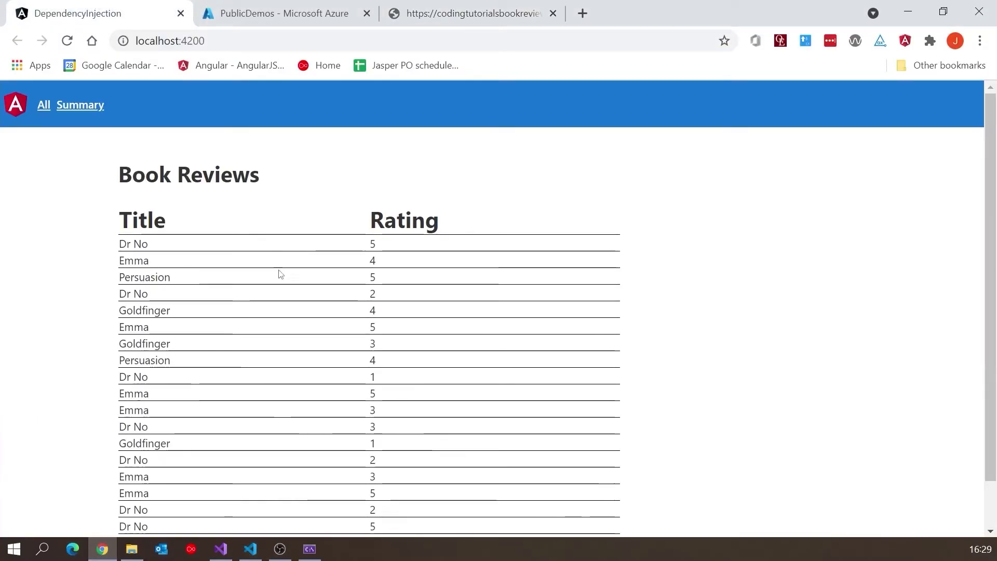
scroll(290, 322, down, 1)
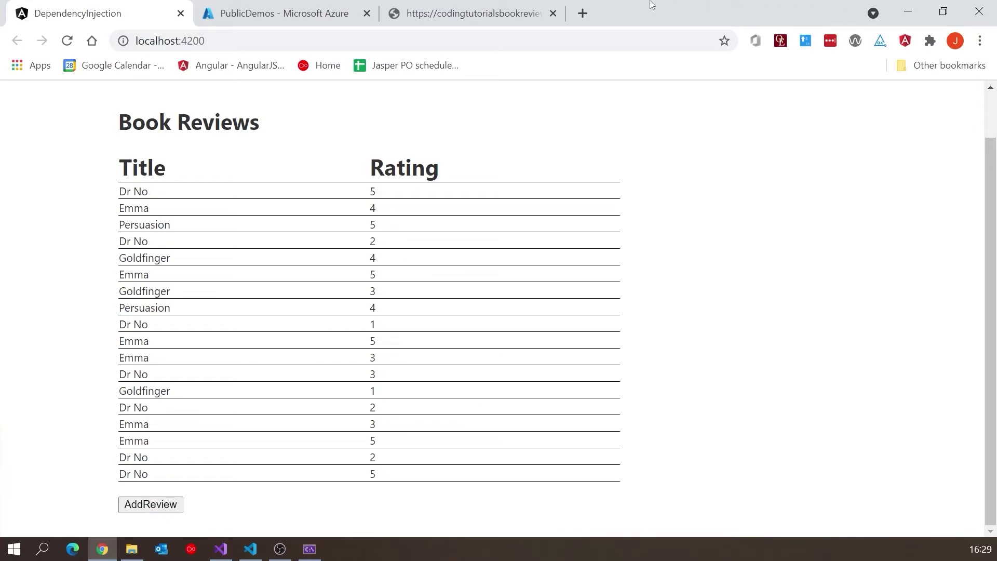
click(447, 8)
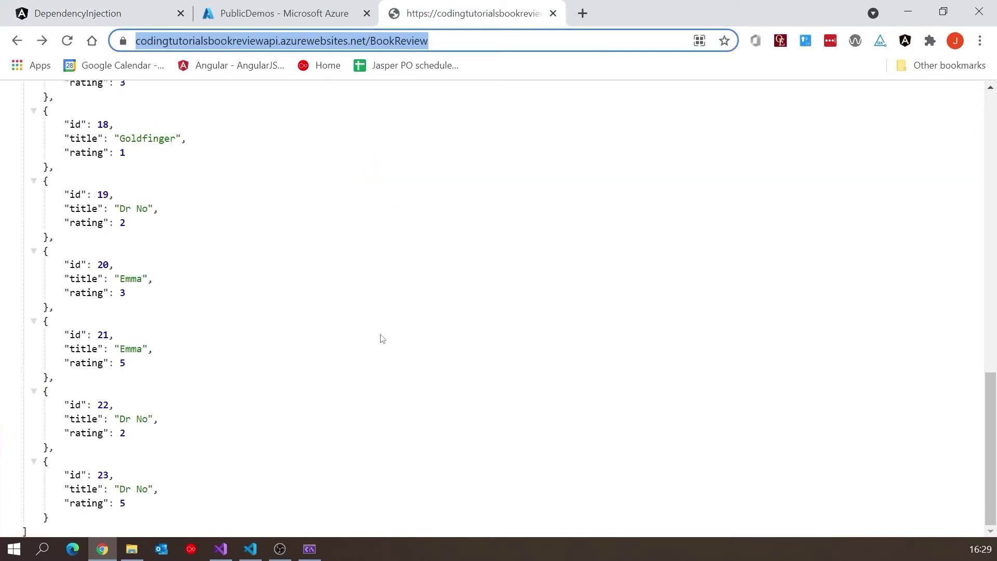
click(81, 6)
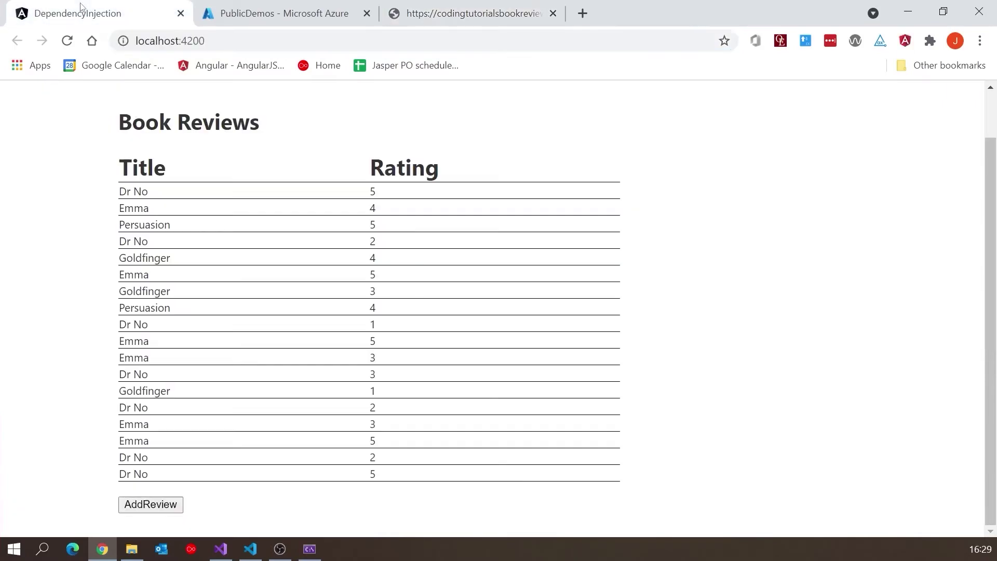
Add a new book review titled "Mansfield Park" with a rating of 4 in the Angular app.
click(159, 508)
scroll(190, 396, down, 2)
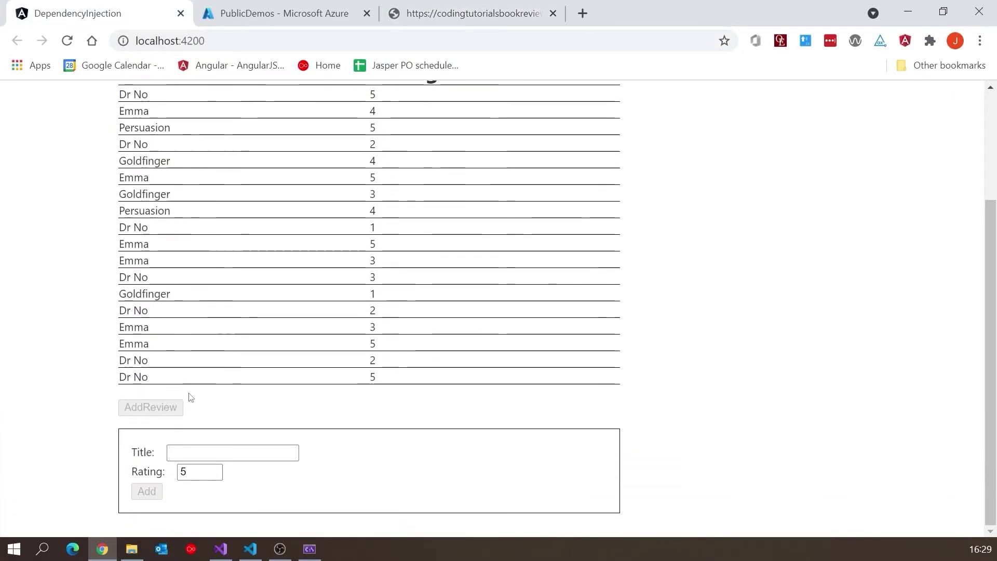
click(250, 456)
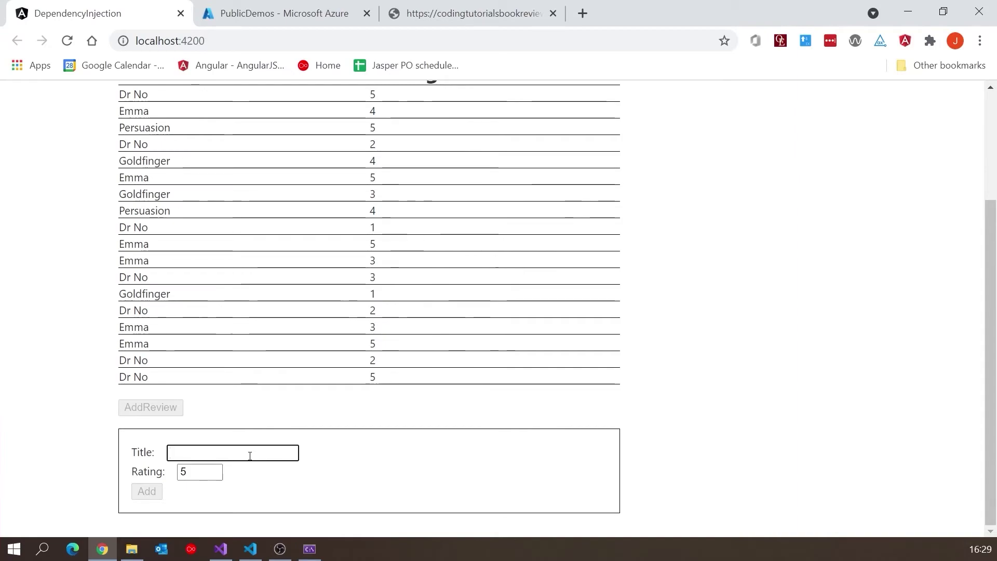
text(Mansfield P)
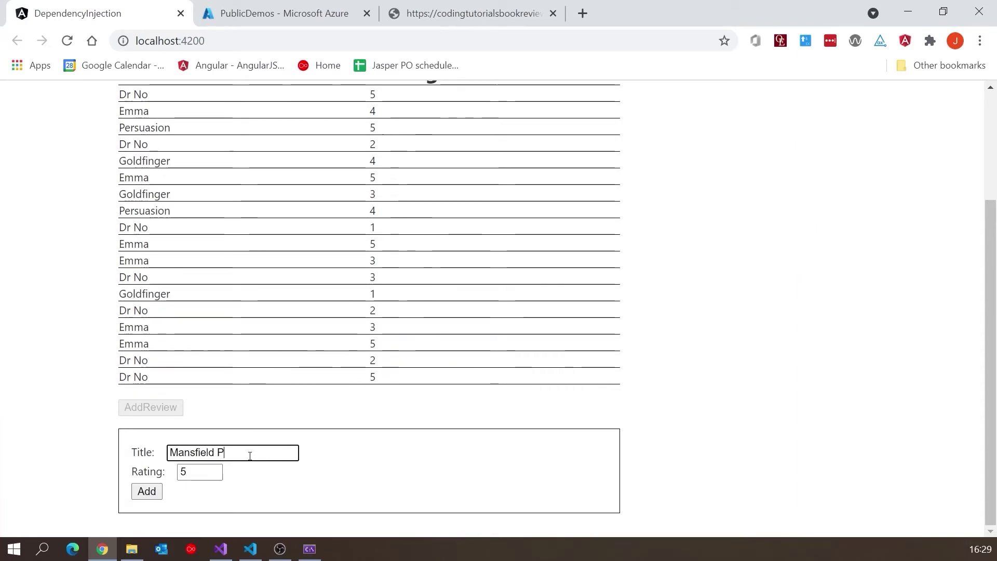
text(ark)
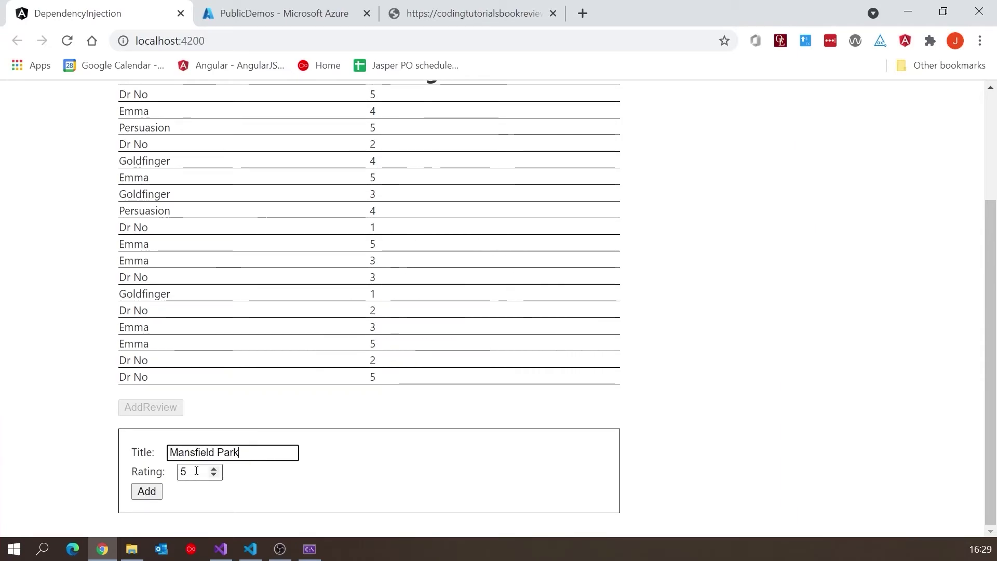
double_click(196, 471)
text(4)
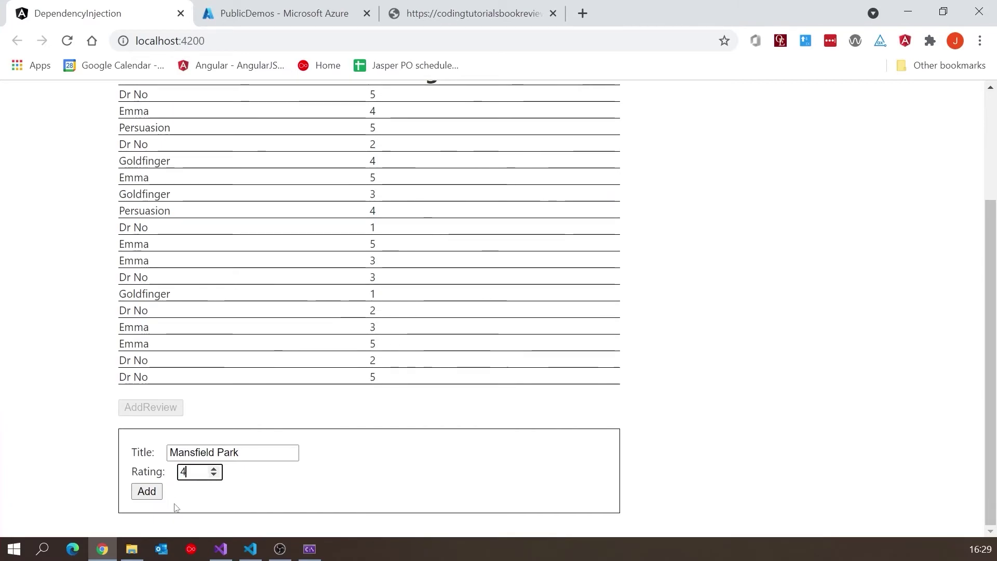
click(146, 491)
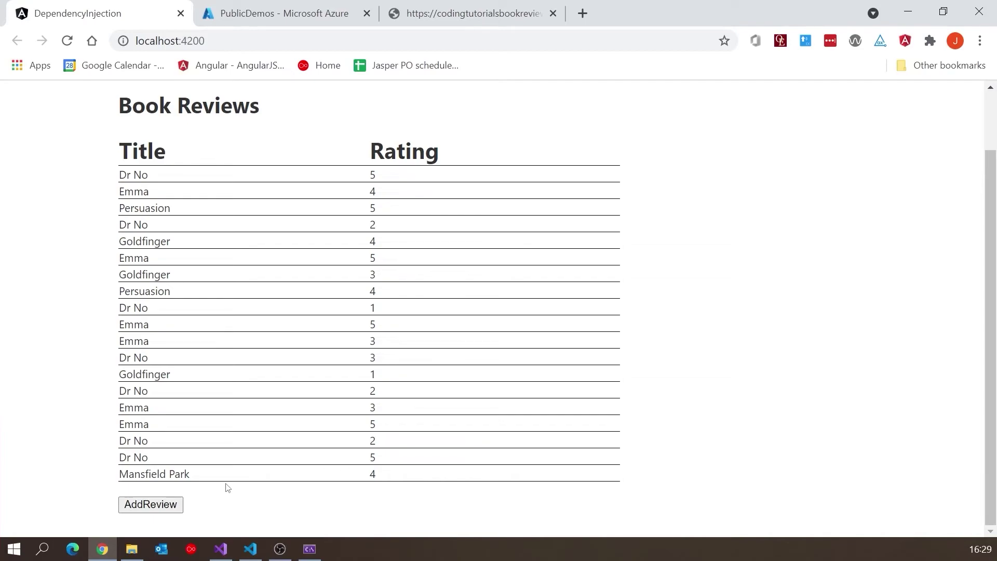
Reload the published BookReview response and highlight the Mansfield Park entry at its end.
click(451, 11)
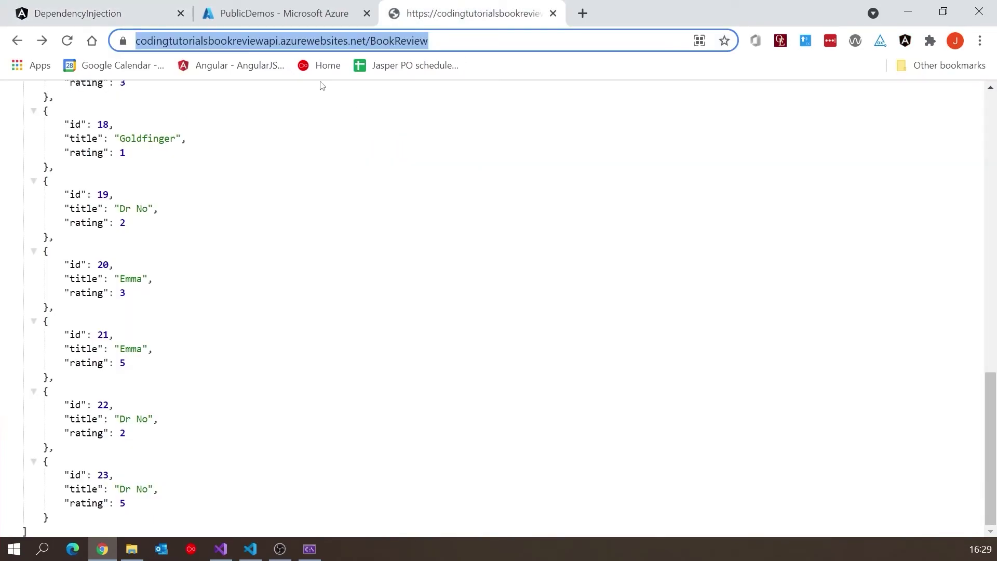
click(234, 43)
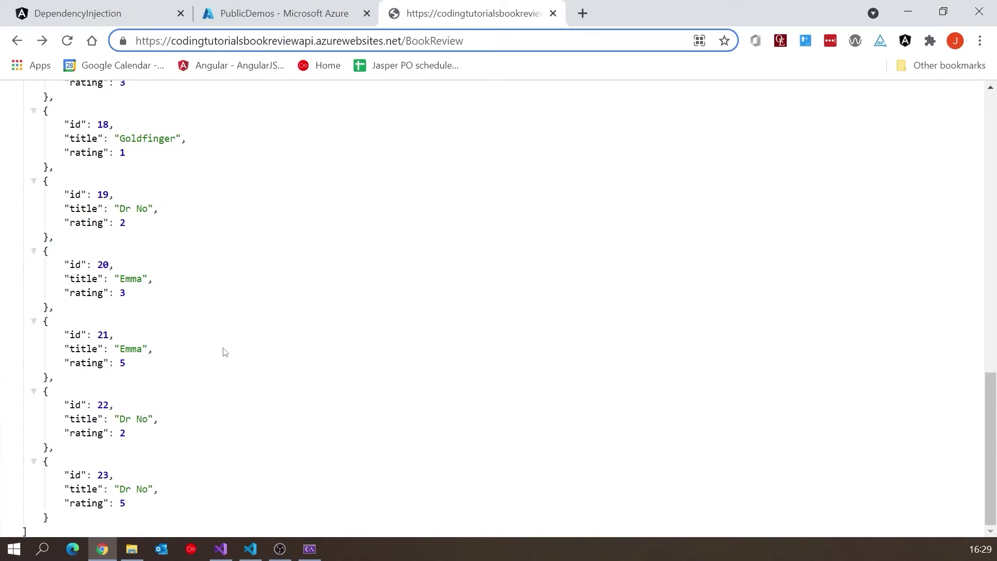
click(317, 275)
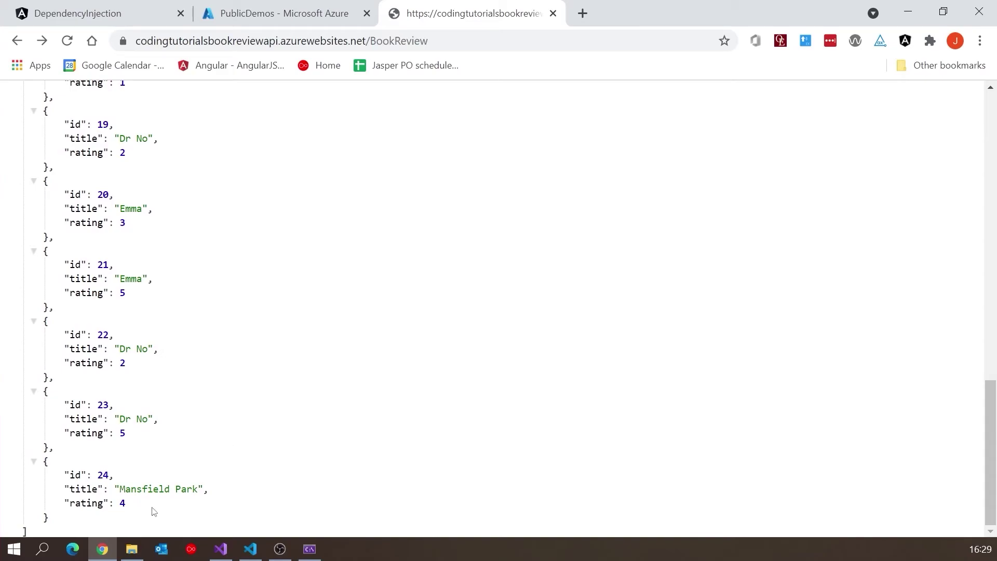
drag(153, 511, 58, 472)
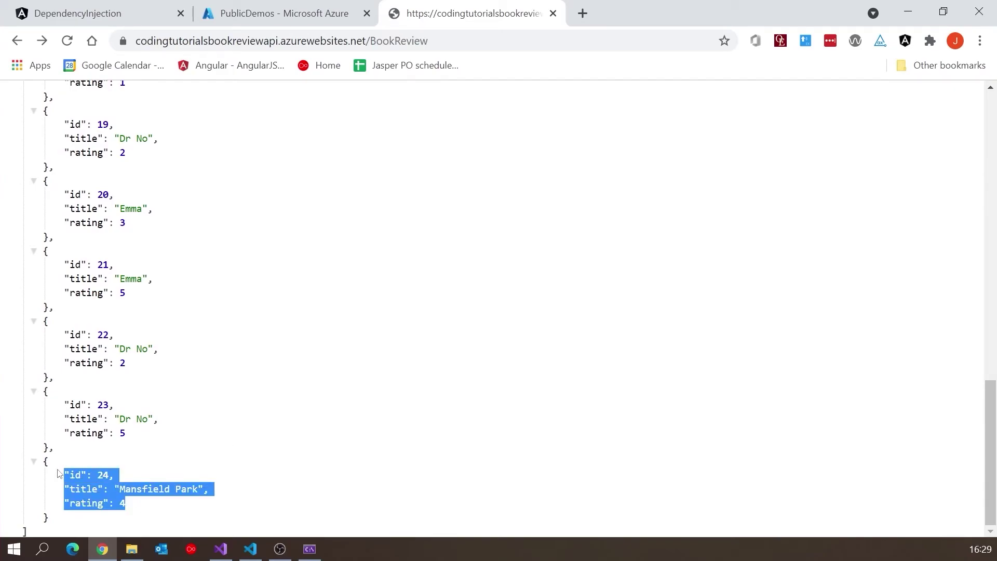